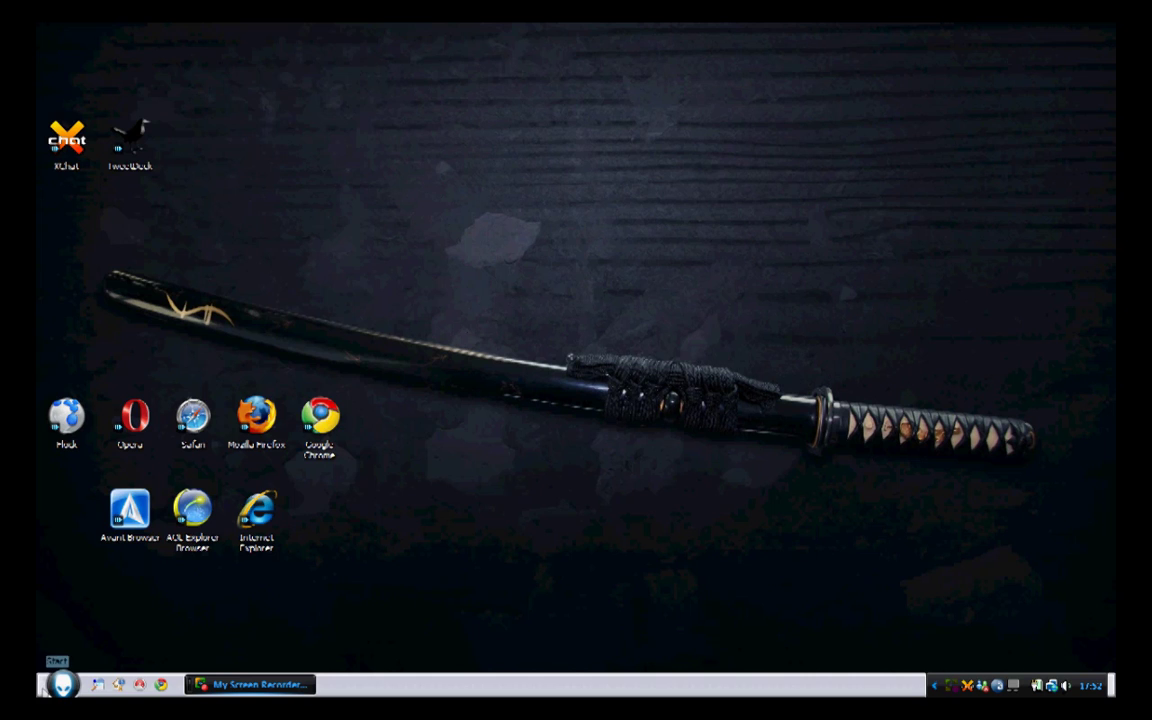
Open the Pictures folder from the Start menu and move its window up and left
{"action": "left_click", "coordinate": [62, 684]}
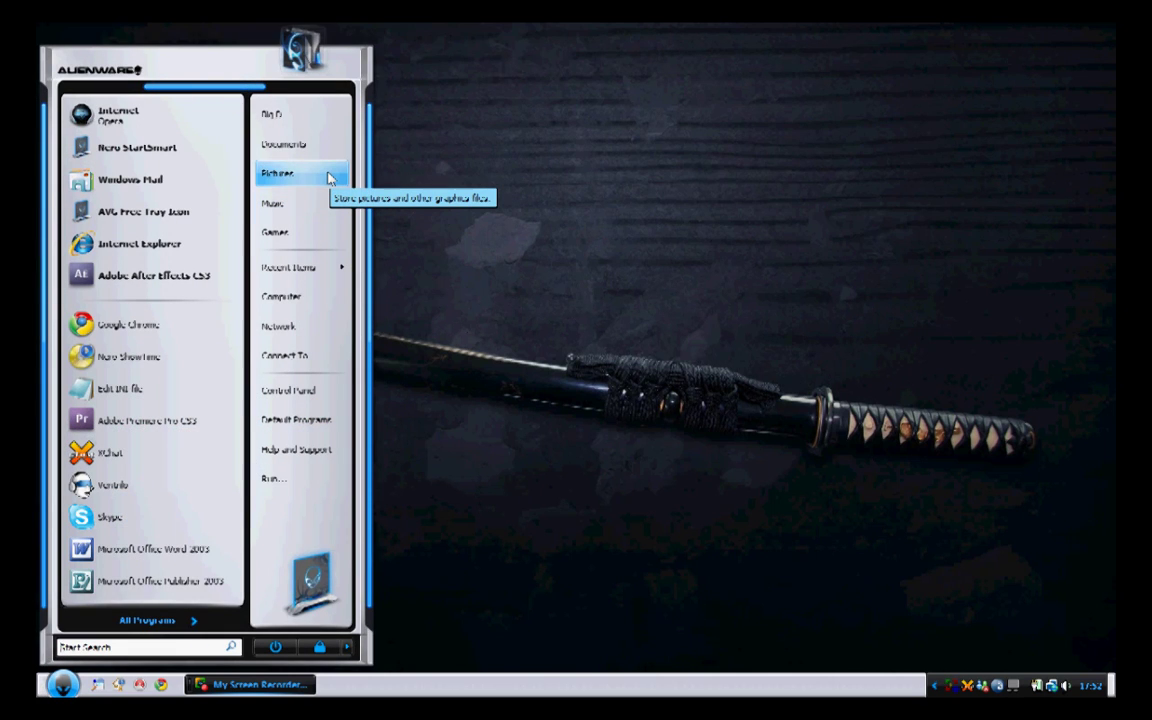
{"action": "left_click", "coordinate": [327, 180]}
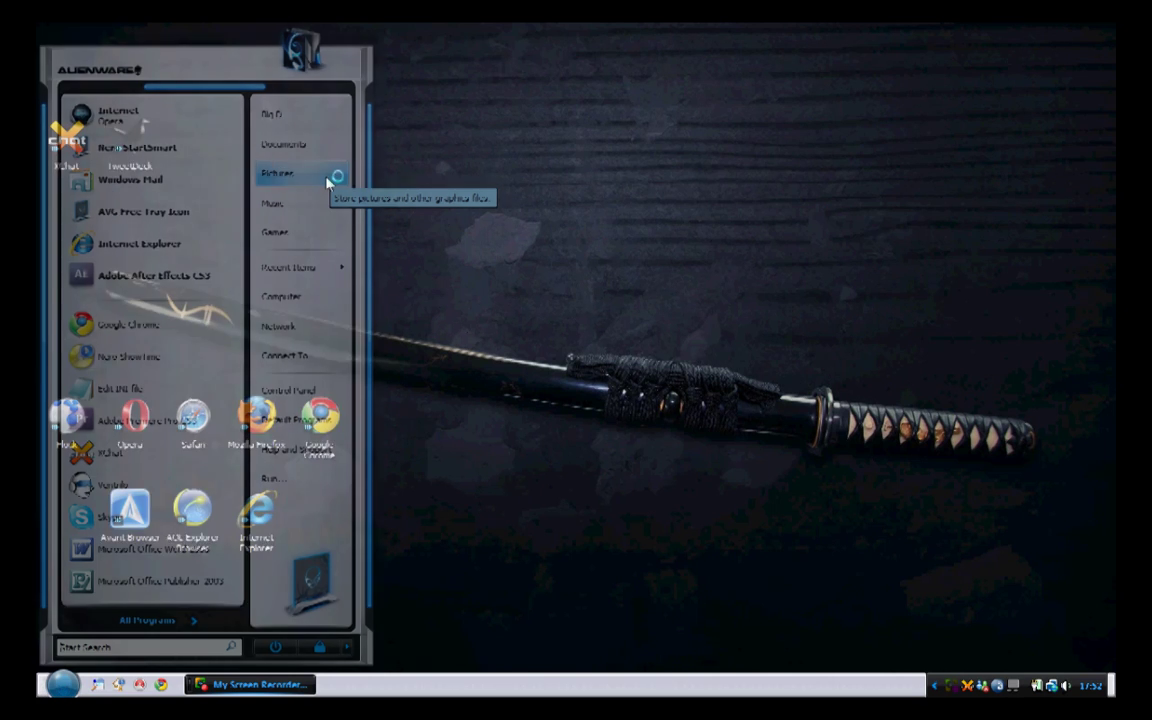
{"action": "scroll", "coordinate": [940, 343], "scroll_direction": "down", "scroll_amount": 1}
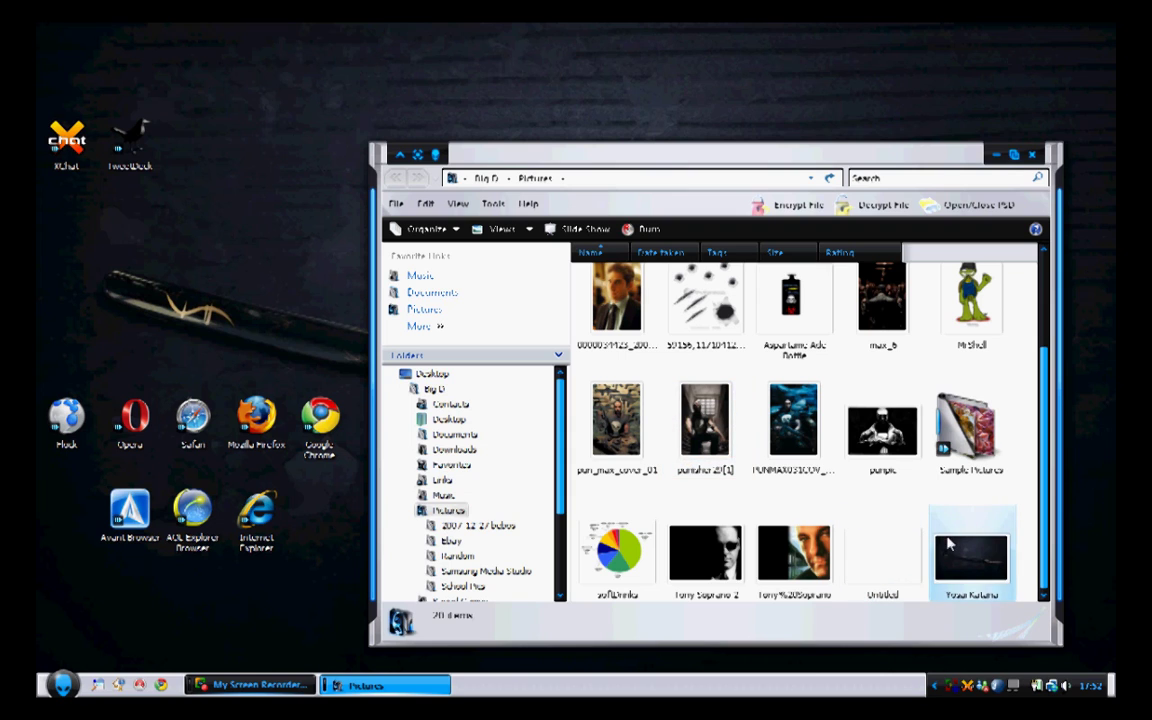
{"action": "left_click_drag", "start_coordinate": [909, 157], "coordinate": [822, 99]}
Set Tony Soprano, then Tony Soprano 2, as the desktop background
{"action": "left_click_drag", "start_coordinate": [668, 498], "coordinate": [634, 442]}
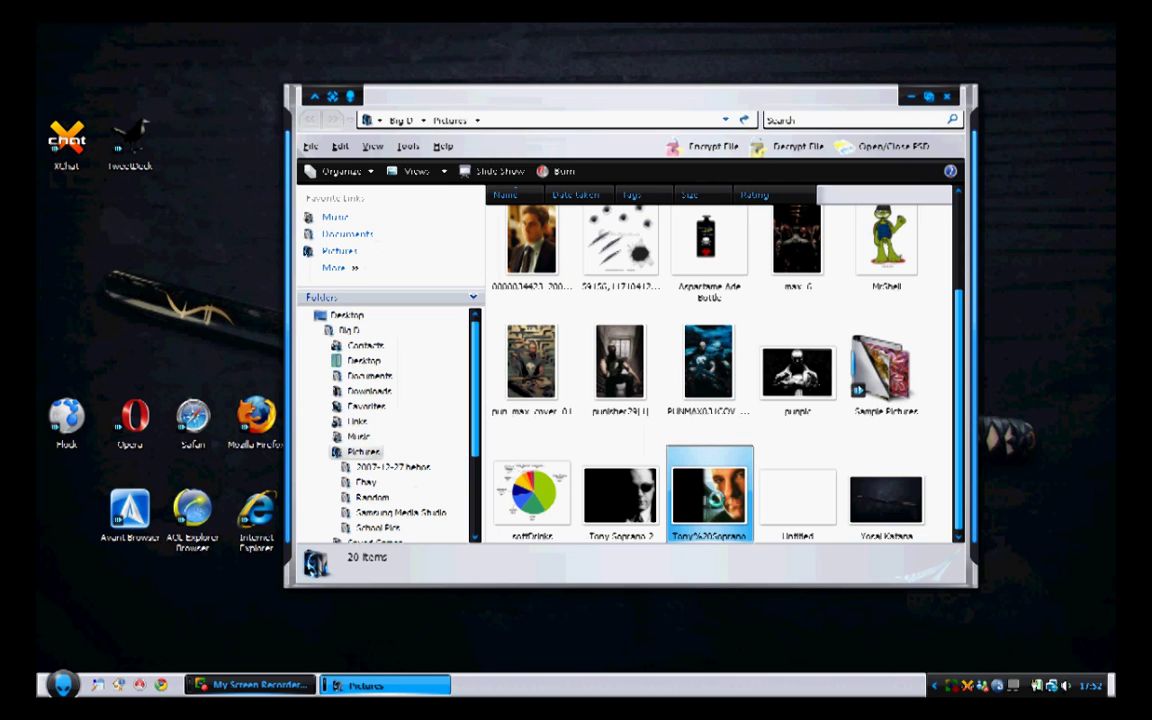
{"action": "right_click", "coordinate": [714, 490]}
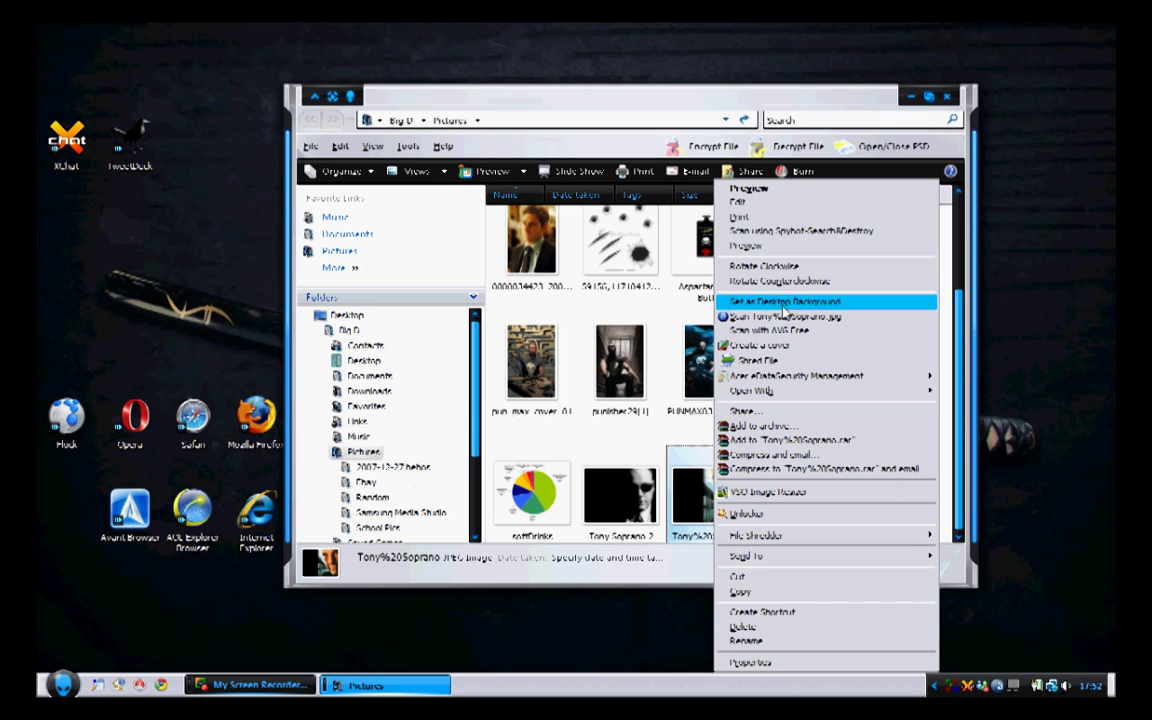
{"action": "left_click", "coordinate": [779, 305]}
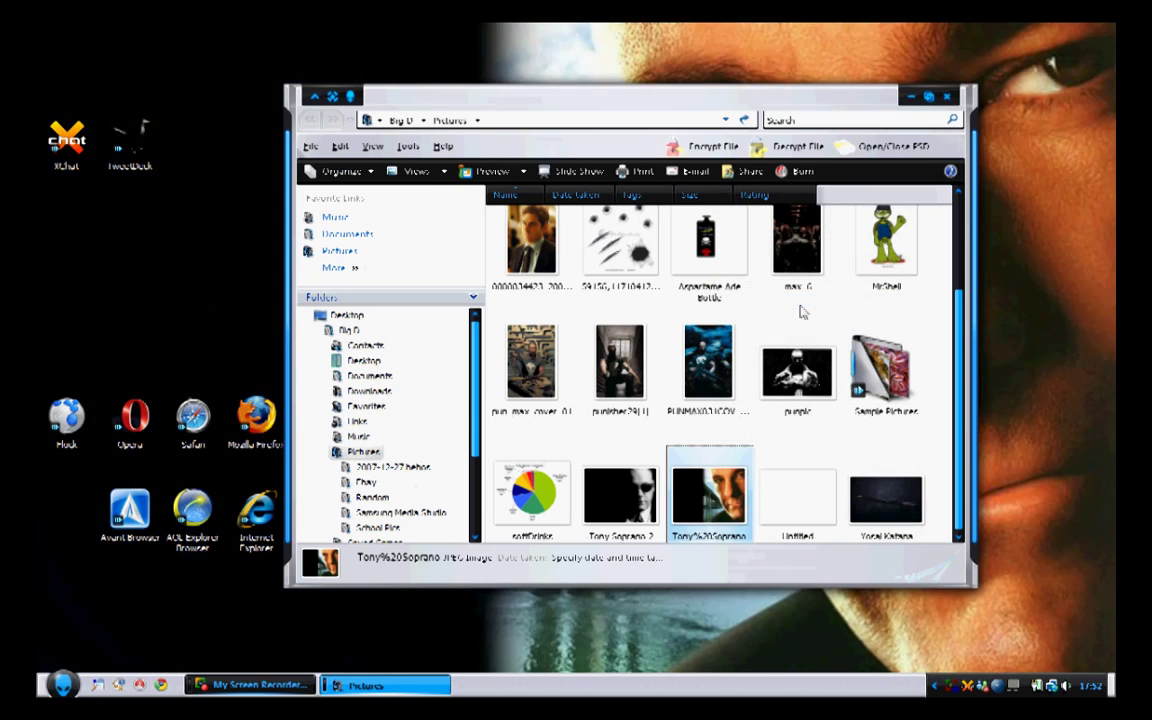
{"action": "right_click", "coordinate": [617, 498]}
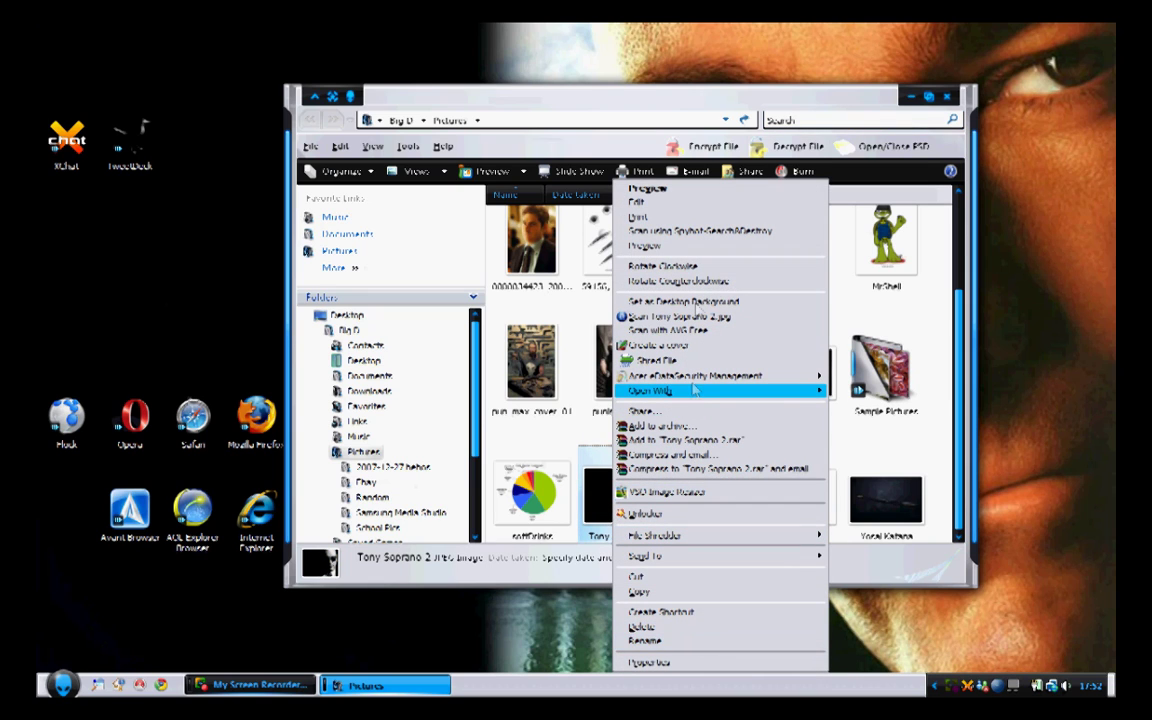
{"action": "left_click", "coordinate": [690, 301]}
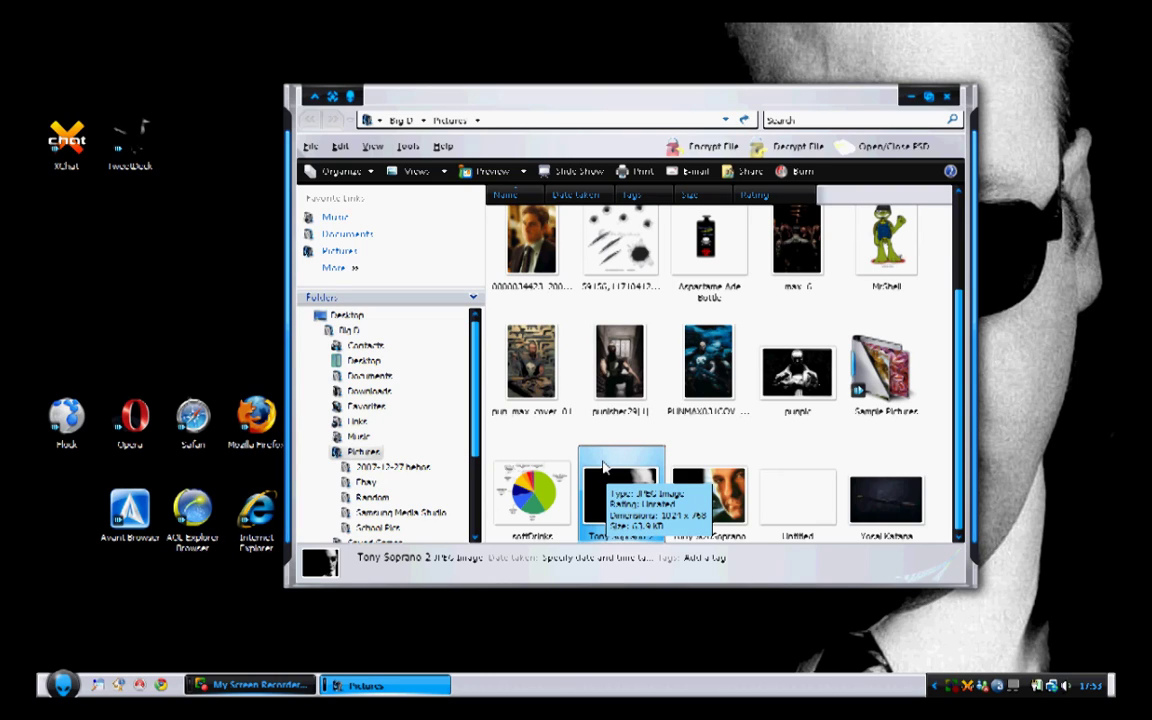
Set Yosal Katana as the desktop background, then minimize the Pictures window
{"action": "right_click", "coordinate": [878, 495]}
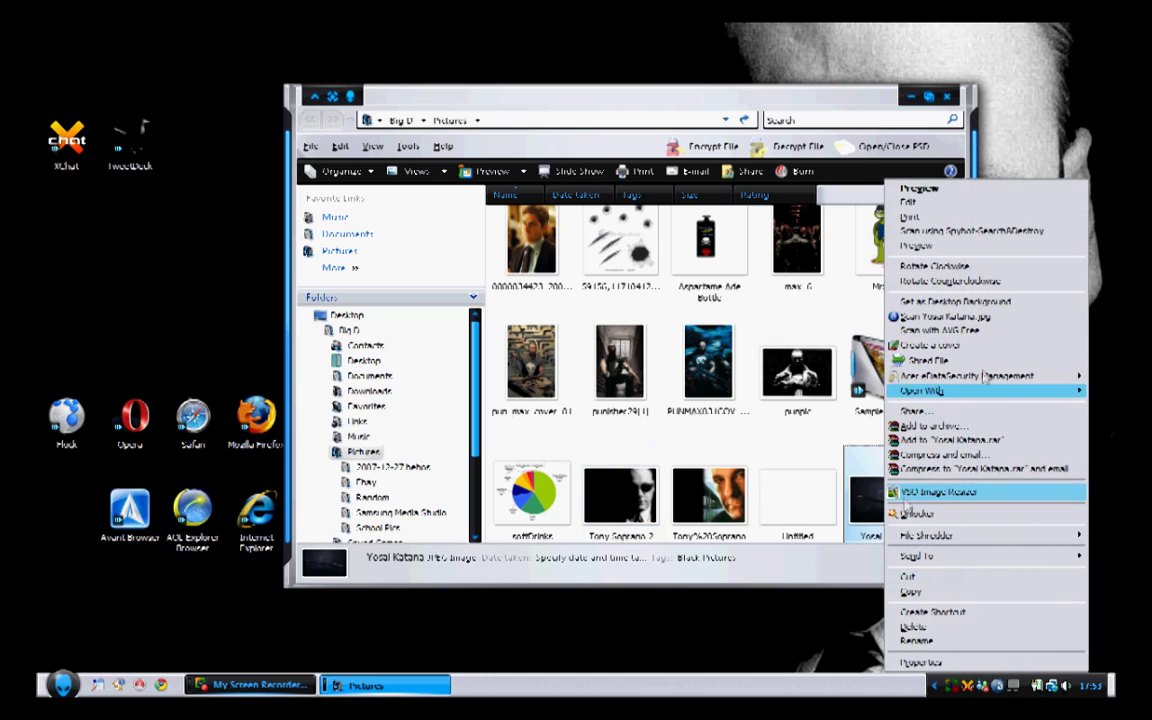
{"action": "left_click", "coordinate": [955, 301]}
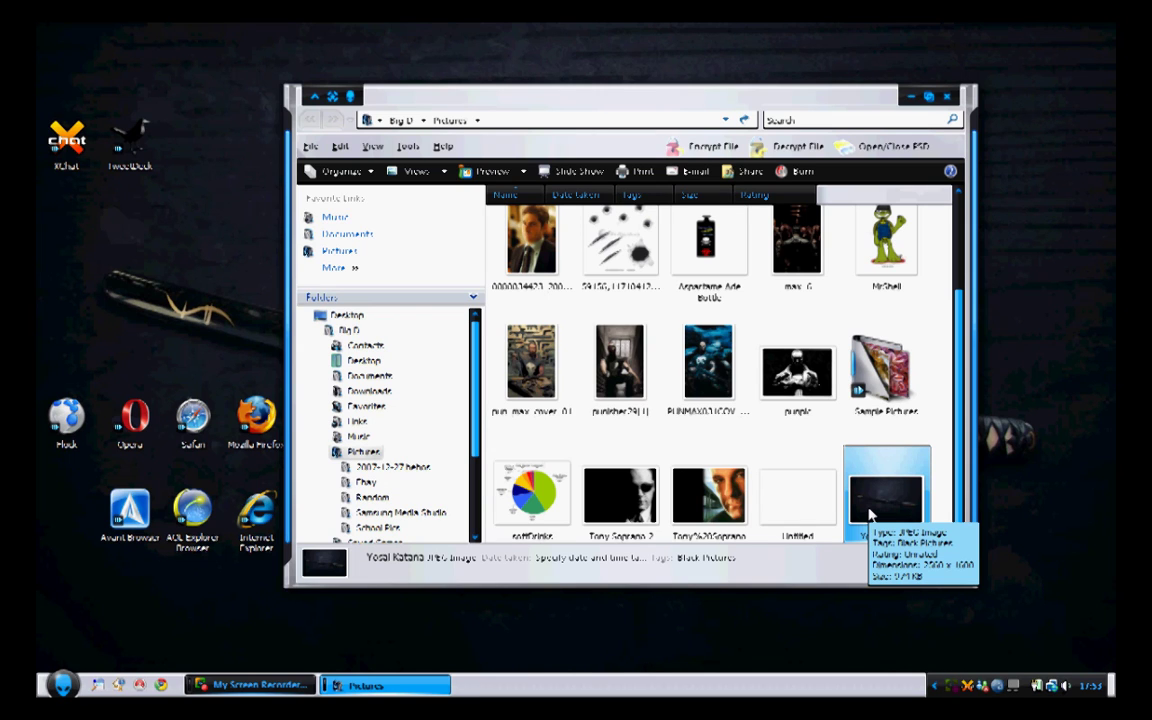
{"action": "scroll", "coordinate": [860, 450], "scroll_direction": "up", "scroll_amount": 2}
{"action": "scroll", "coordinate": [935, 375], "scroll_direction": "down", "scroll_amount": 2}
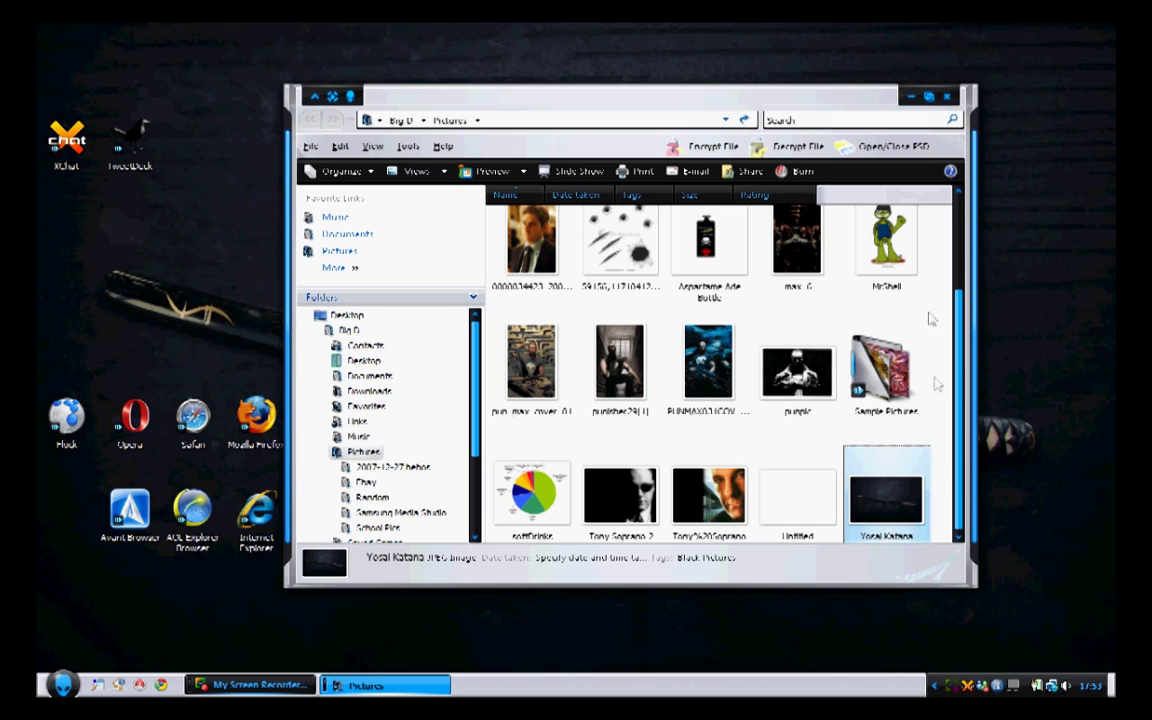
{"action": "left_click", "coordinate": [912, 96]}
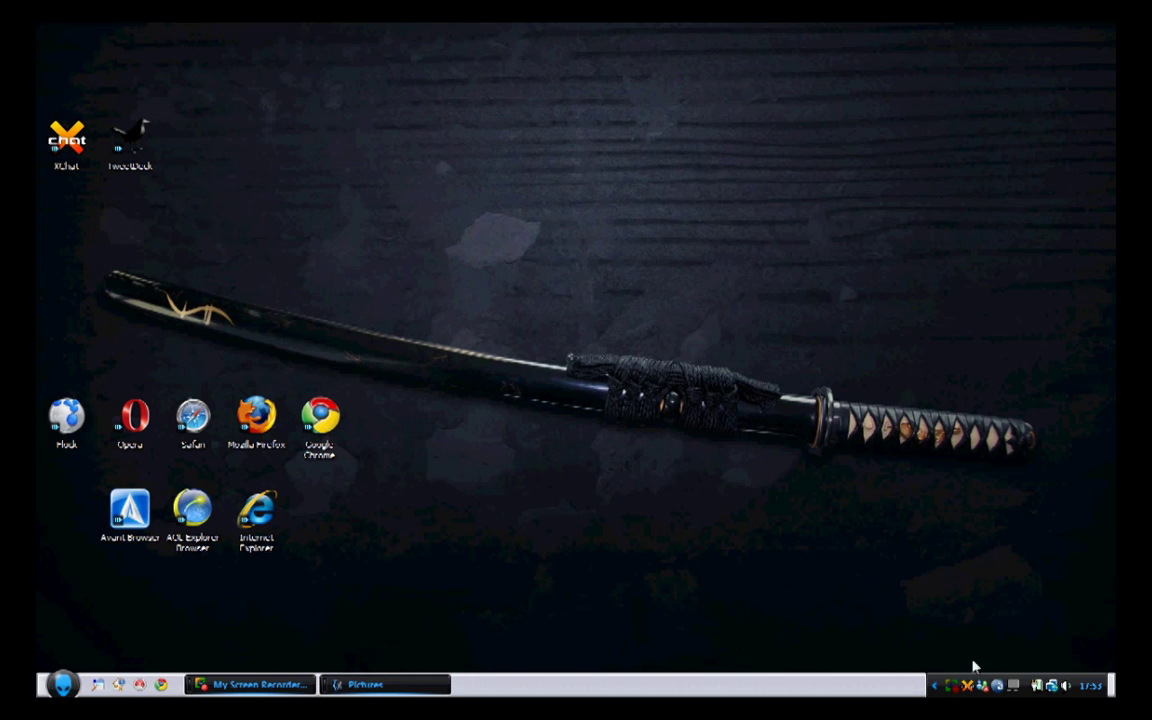
Show the hidden group of desktop customization program shortcuts
{"action": "left_click", "coordinate": [656, 532]}
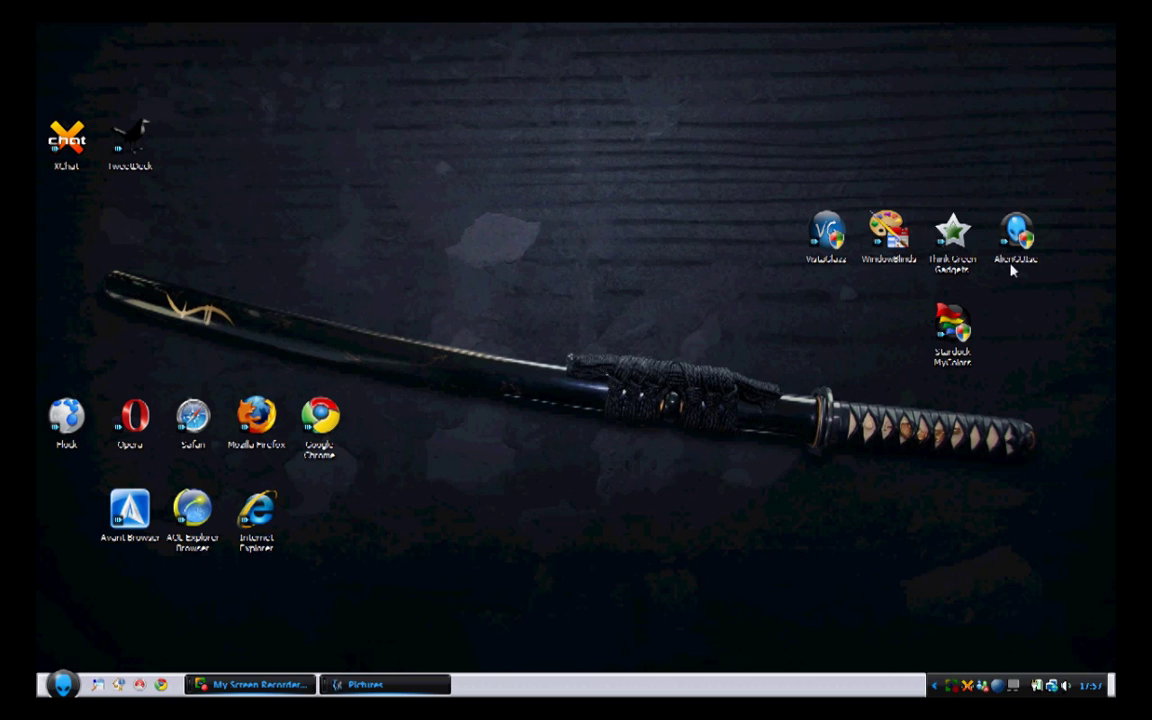
Move the AlienGUIse shortcut toward the desktop centre and launch AlienGUIse
{"action": "left_click_drag", "start_coordinate": [1012, 266], "coordinate": [584, 267]}
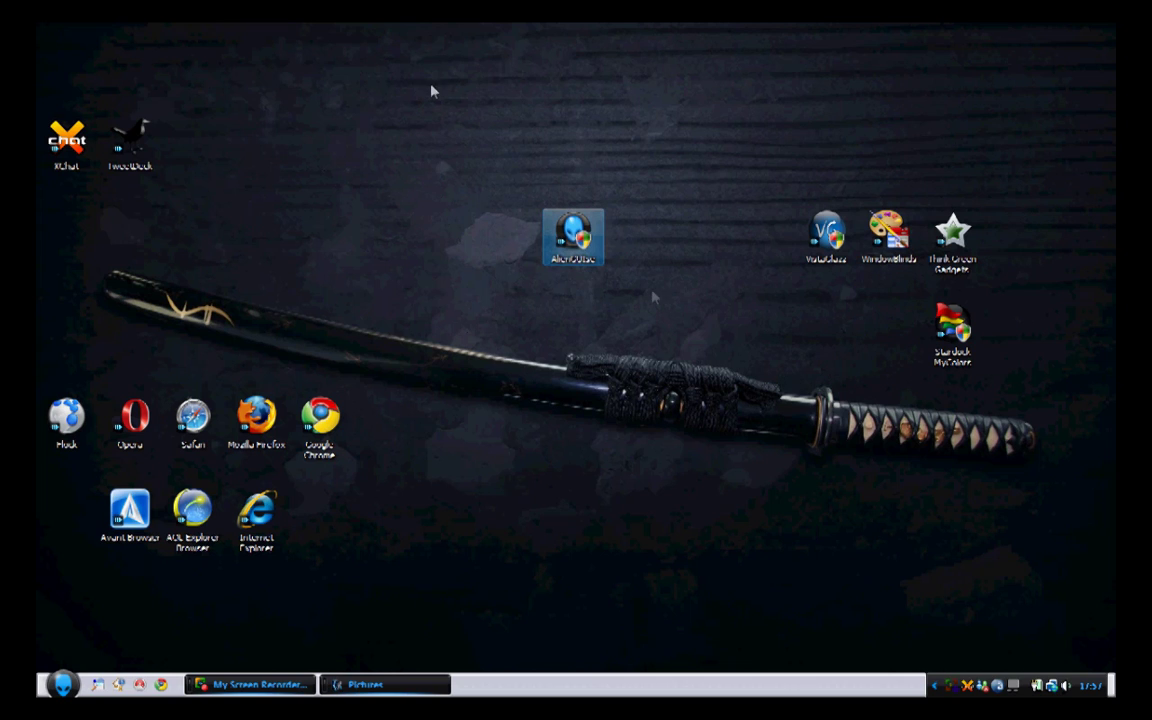
{"action": "left_click_drag", "start_coordinate": [676, 300], "coordinate": [507, 153]}
{"action": "left_click", "coordinate": [659, 333]}
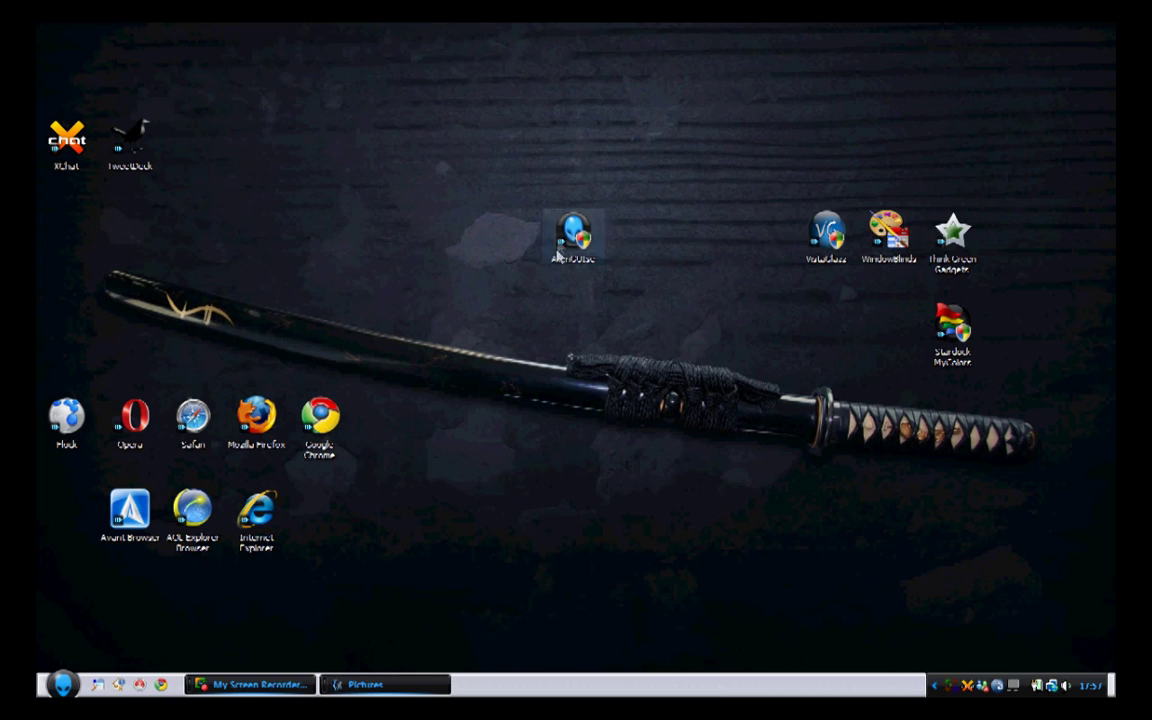
{"action": "double_click", "coordinate": [560, 248]}
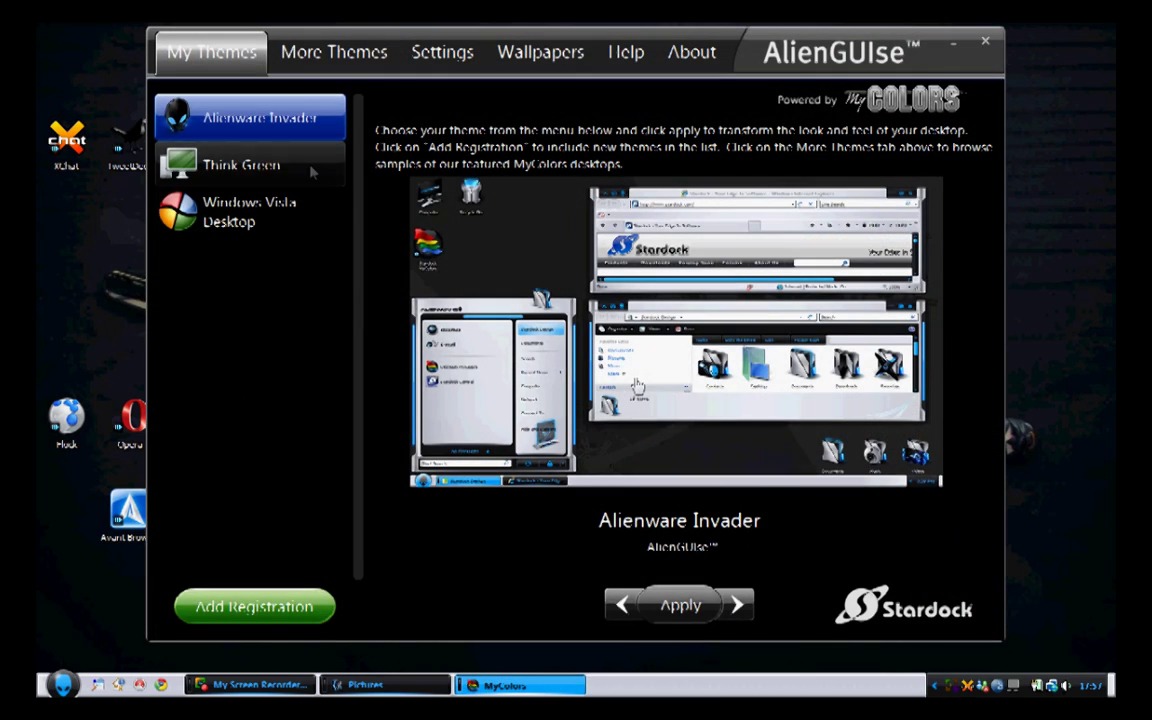
Preview the Think Green, Windows Vista Desktop and Alienware Invader themes
{"action": "left_click", "coordinate": [280, 165]}
{"action": "left_click", "coordinate": [278, 224]}
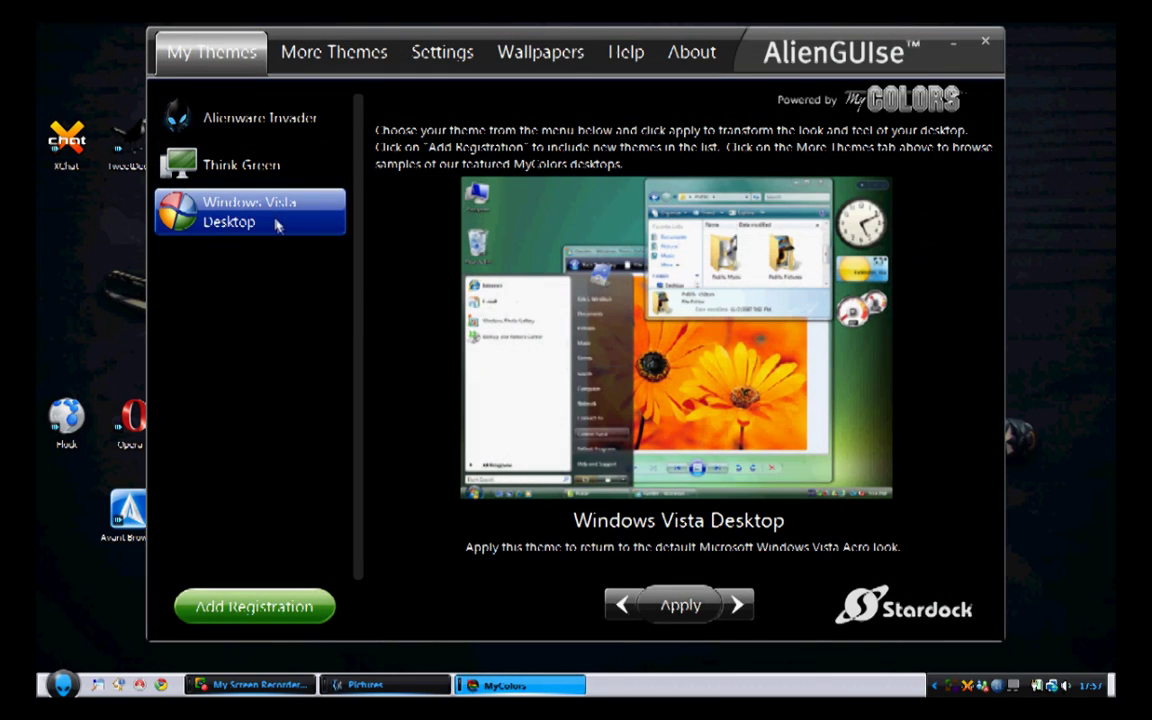
{"action": "left_click", "coordinate": [222, 172]}
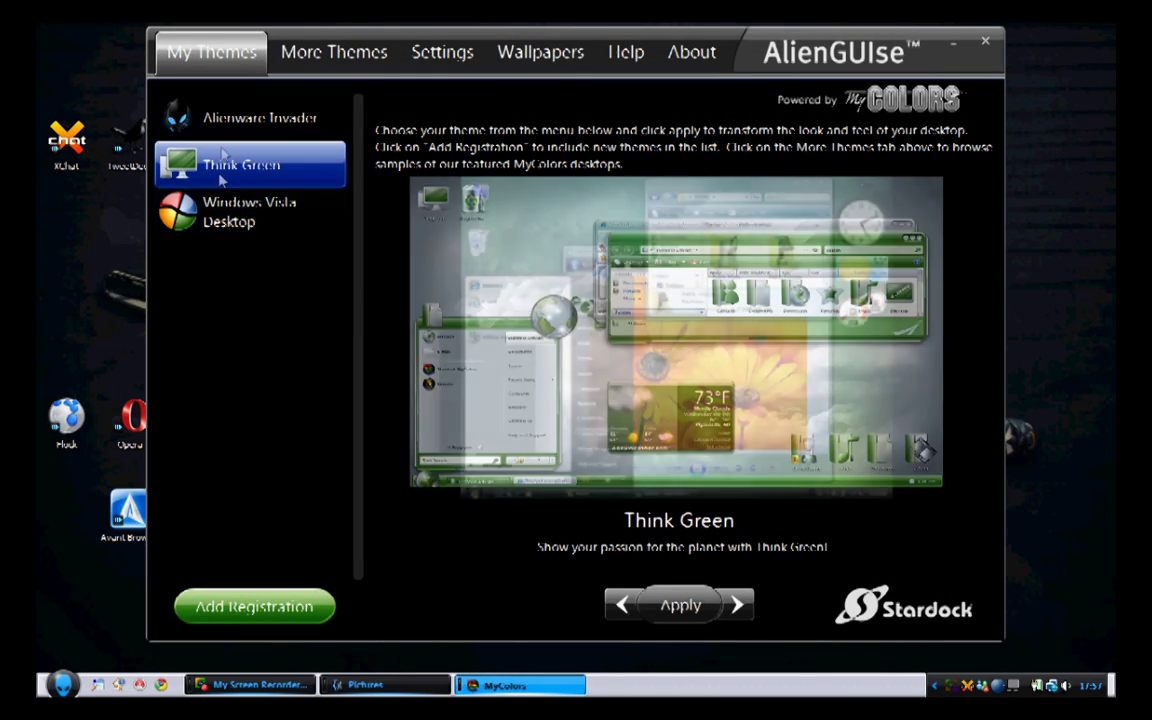
{"action": "left_click", "coordinate": [220, 120]}
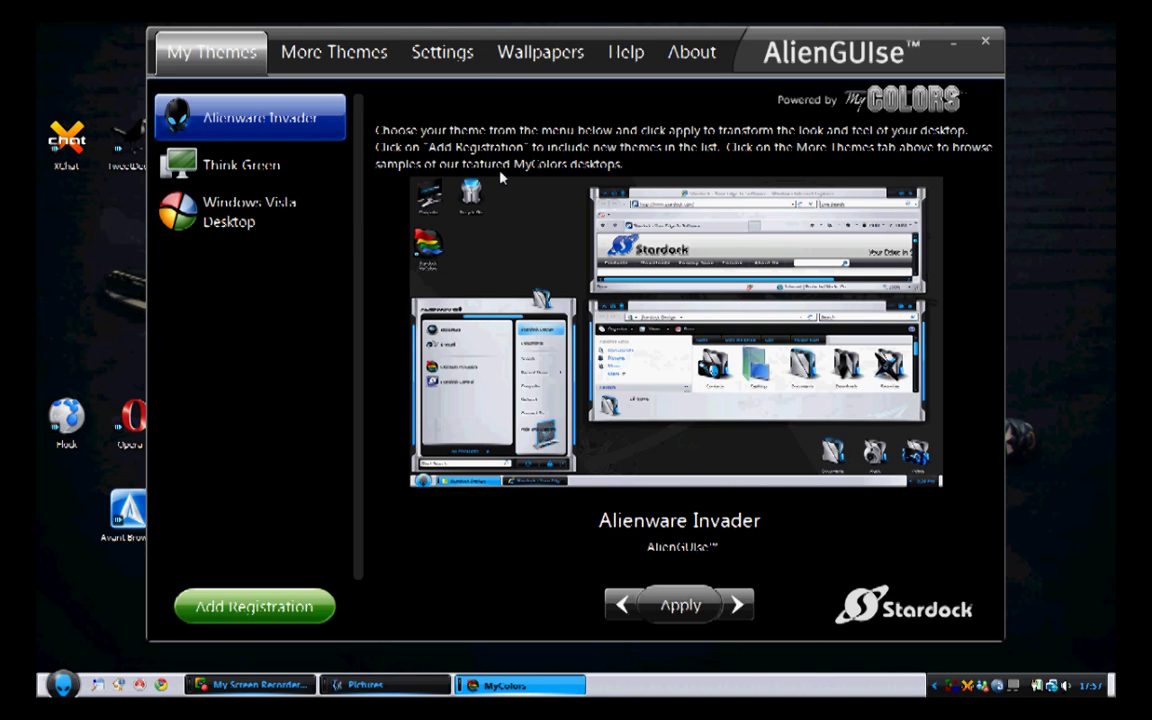
Browse the featured NHL, NBA and Fun pirate theme samples, then close AlienGUIse
{"action": "left_click", "coordinate": [442, 54]}
{"action": "left_click", "coordinate": [334, 64]}
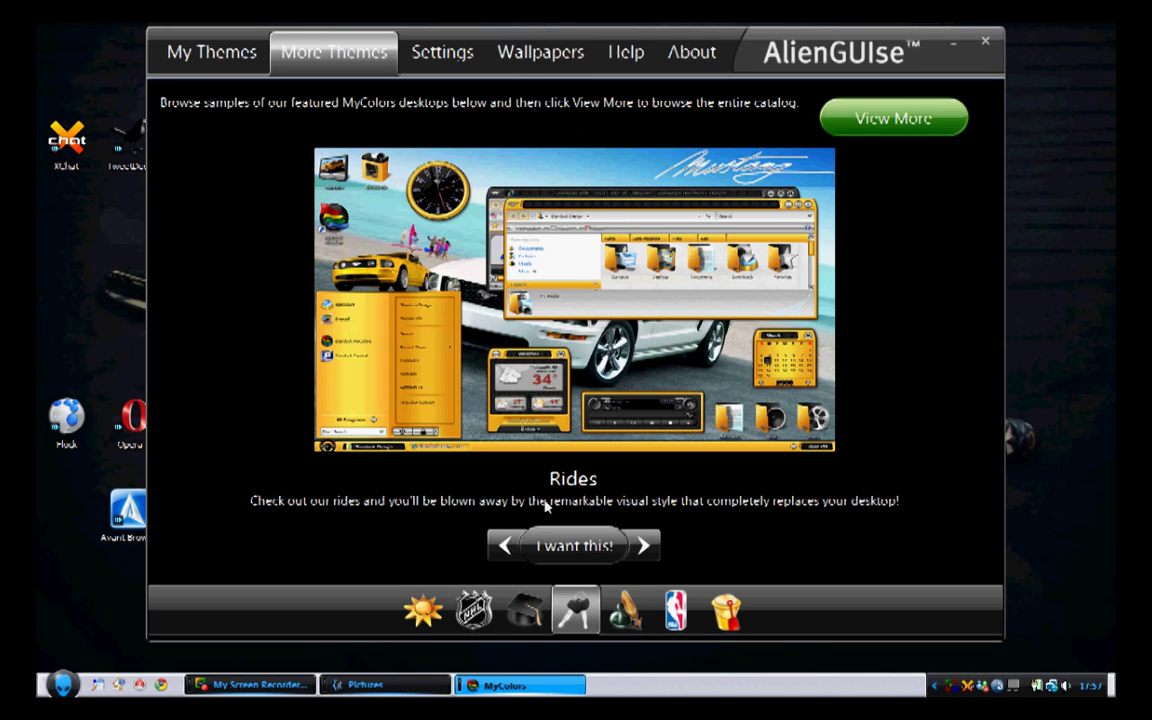
{"action": "left_click", "coordinate": [474, 610]}
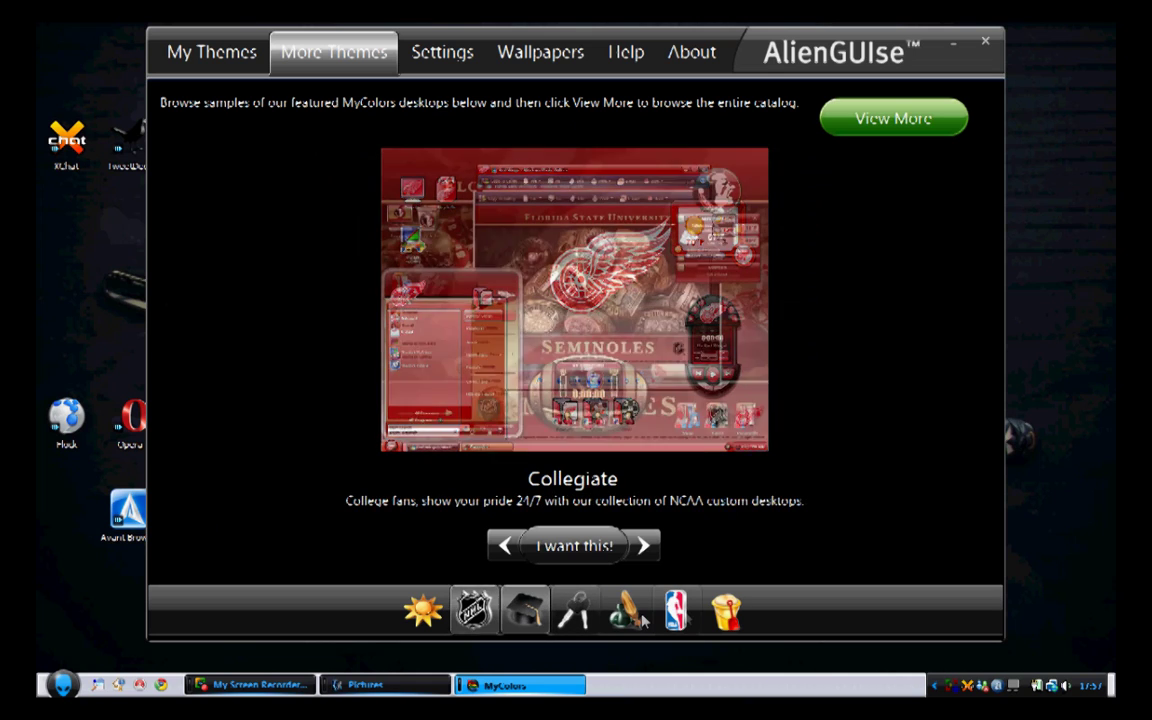
{"action": "left_click", "coordinate": [676, 610]}
{"action": "left_click", "coordinate": [740, 614]}
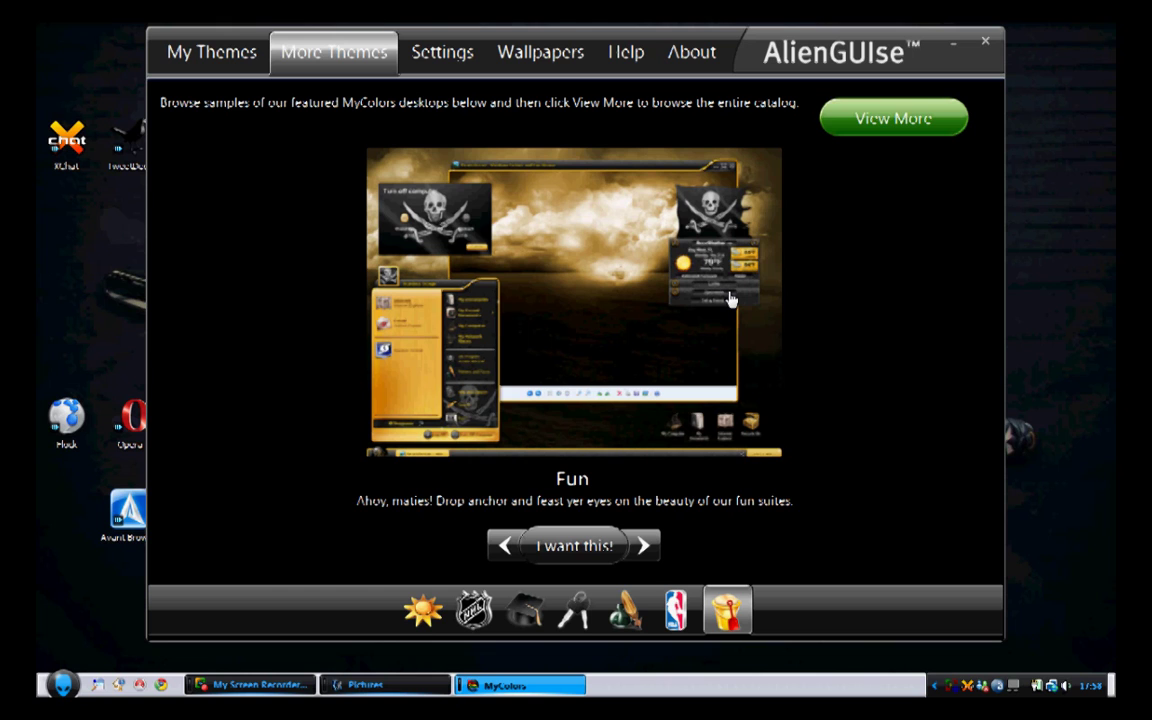
{"action": "left_click", "coordinate": [988, 41]}
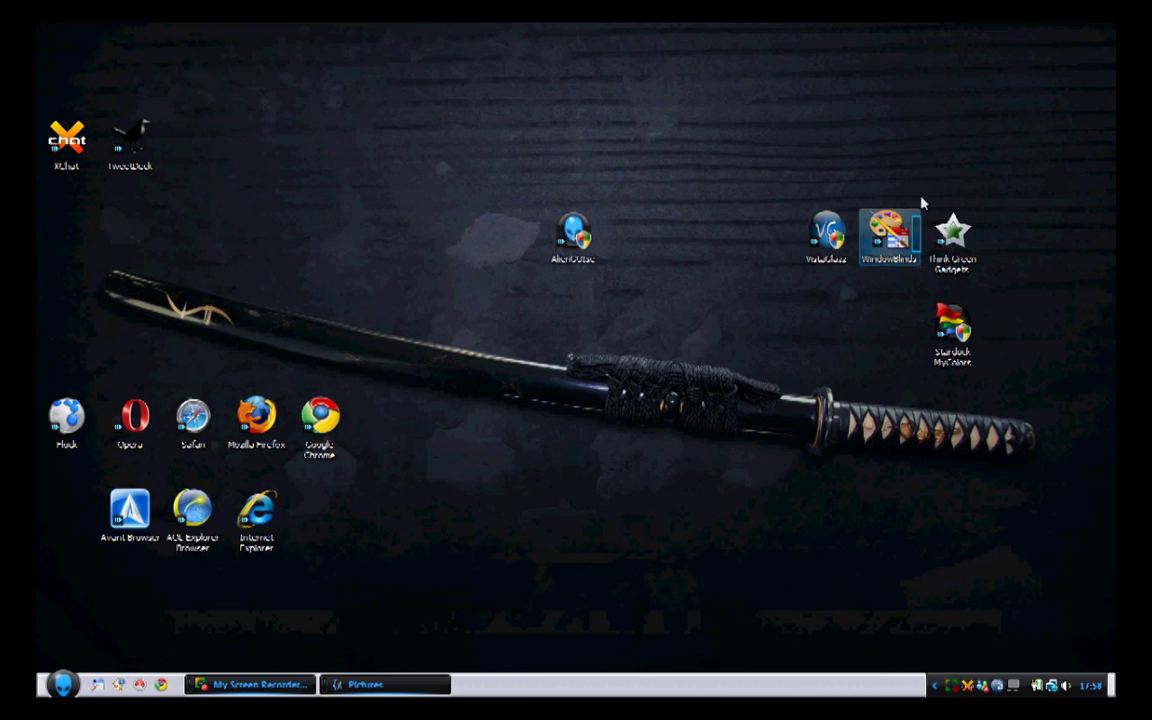
Place the WindowBlinds icon beside AlienGUIse and clear the icon selection
{"action": "left_click_drag", "start_coordinate": [922, 203], "coordinate": [645, 245]}
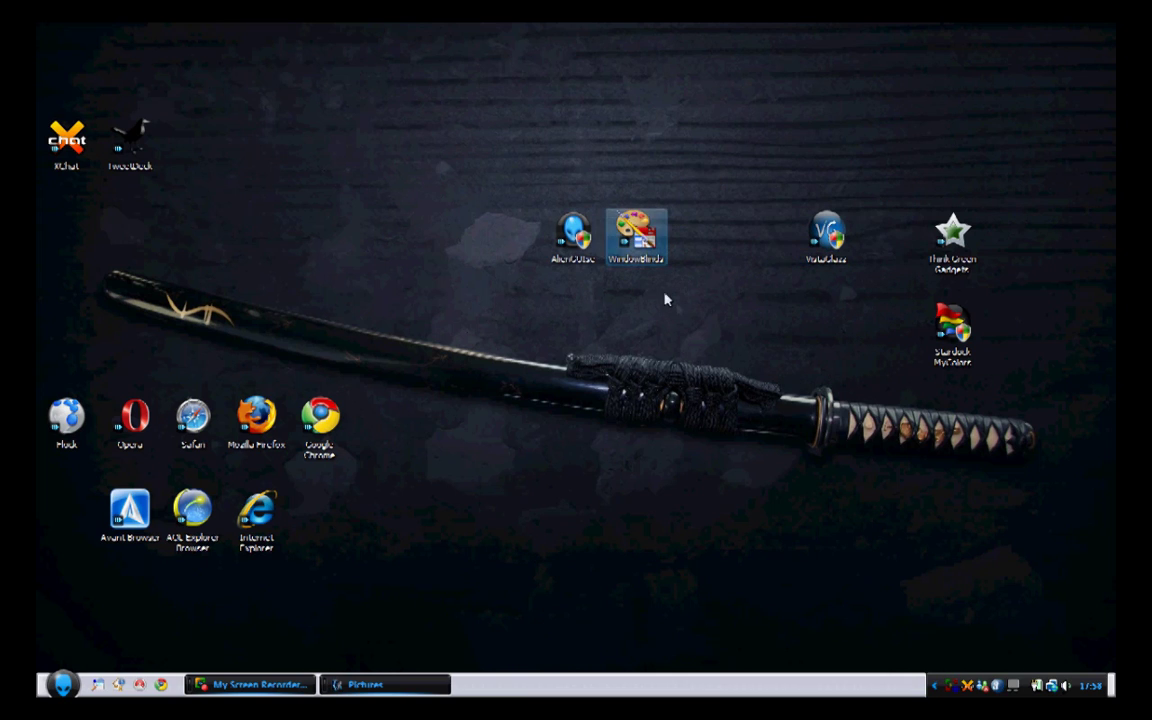
{"action": "left_click", "coordinate": [675, 309]}
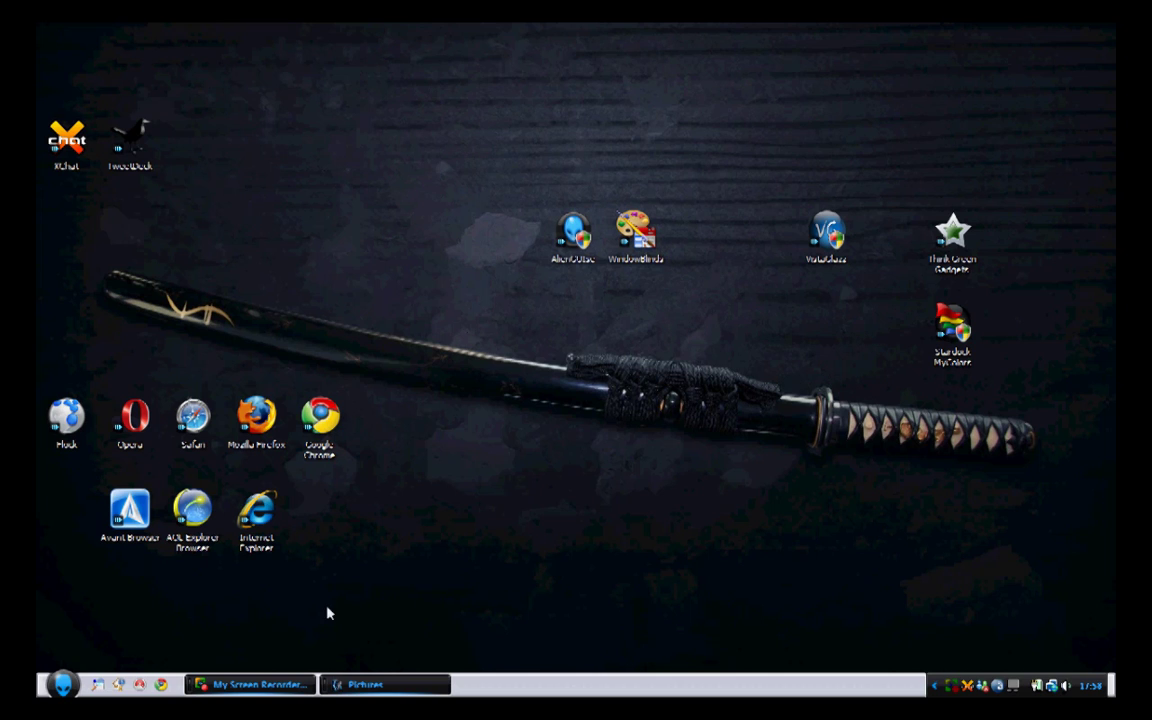
{"action": "double_click", "coordinate": [320, 430]}
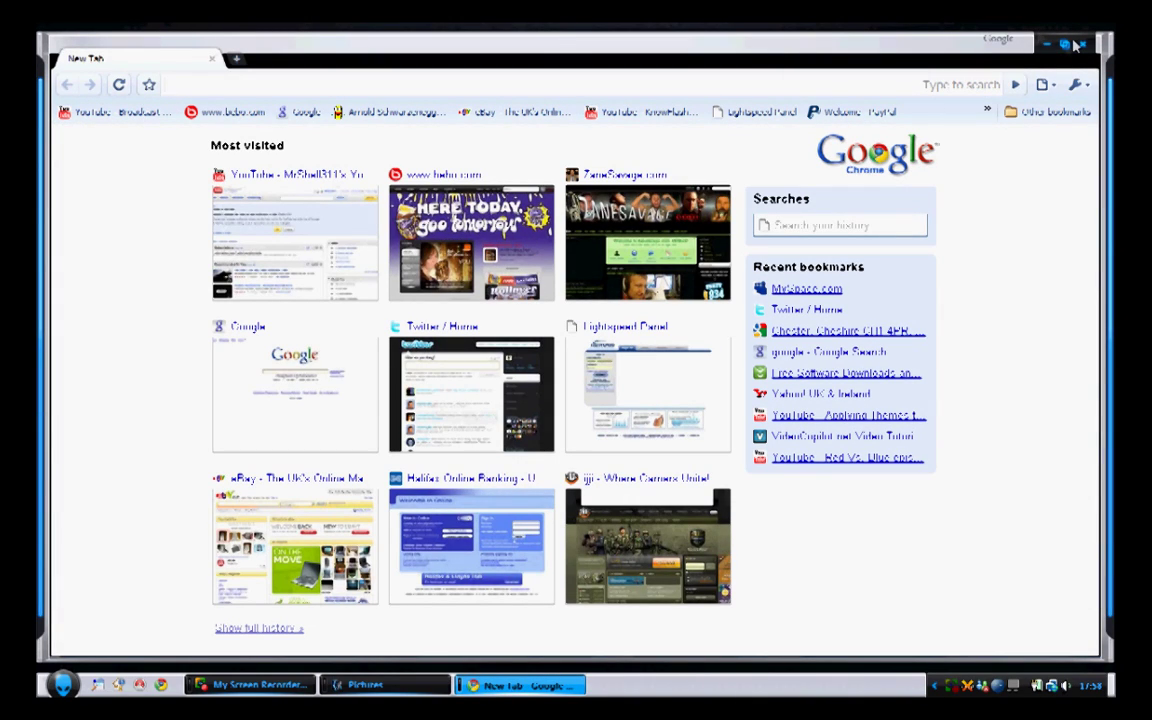
{"action": "left_click", "coordinate": [1065, 47]}
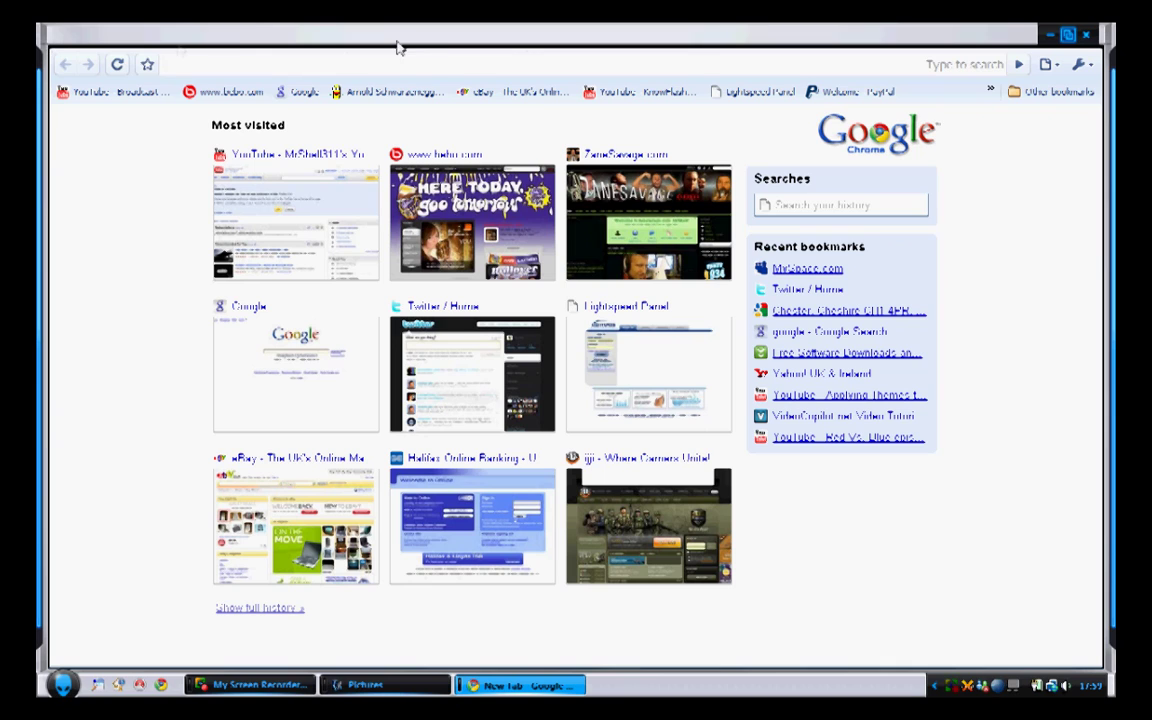
{"action": "double_click", "coordinate": [966, 38]}
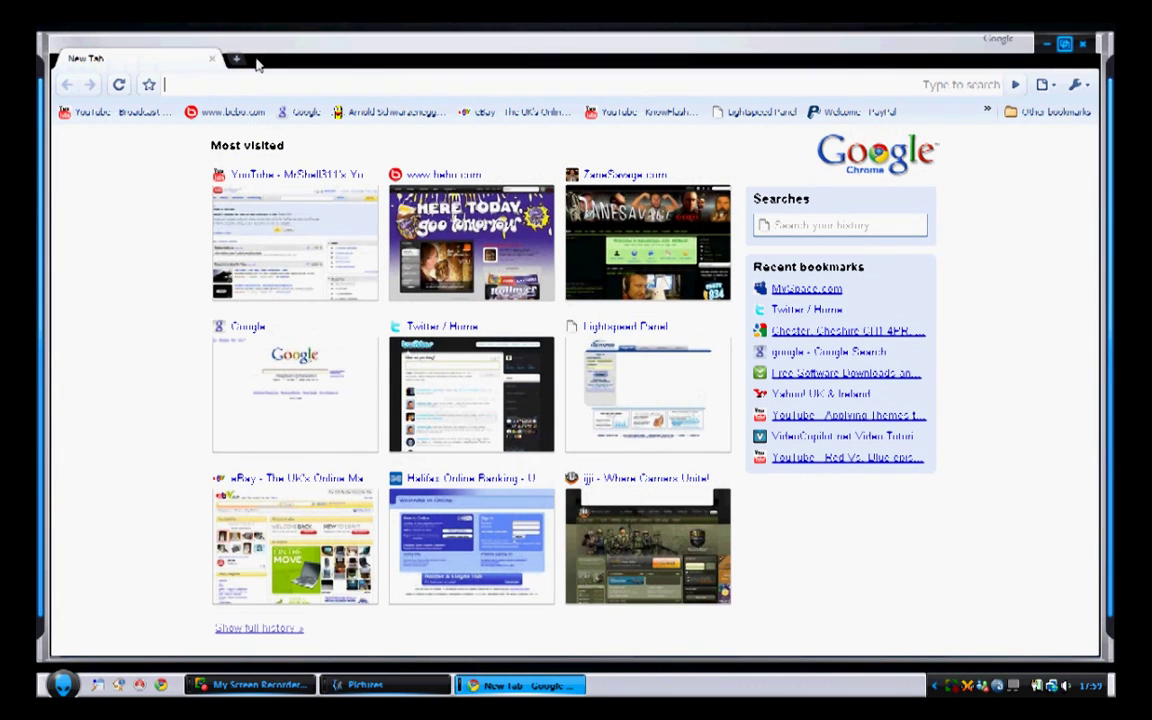
{"action": "left_click", "coordinate": [233, 62]}
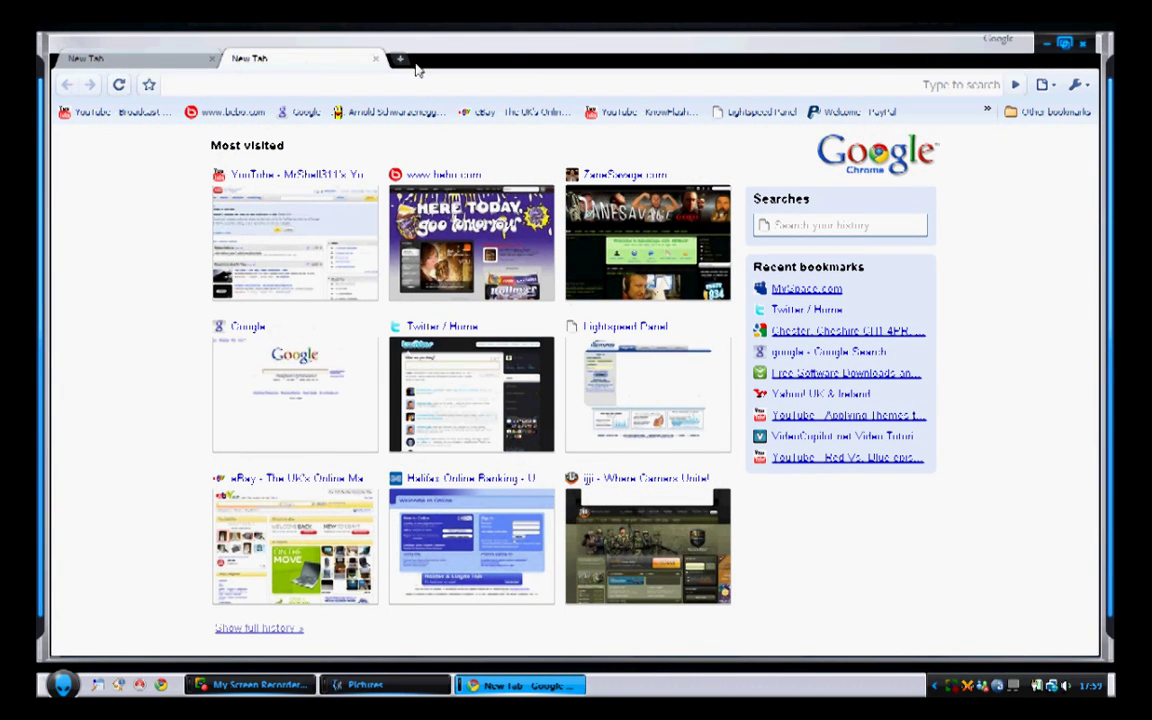
{"action": "left_click", "coordinate": [376, 60]}
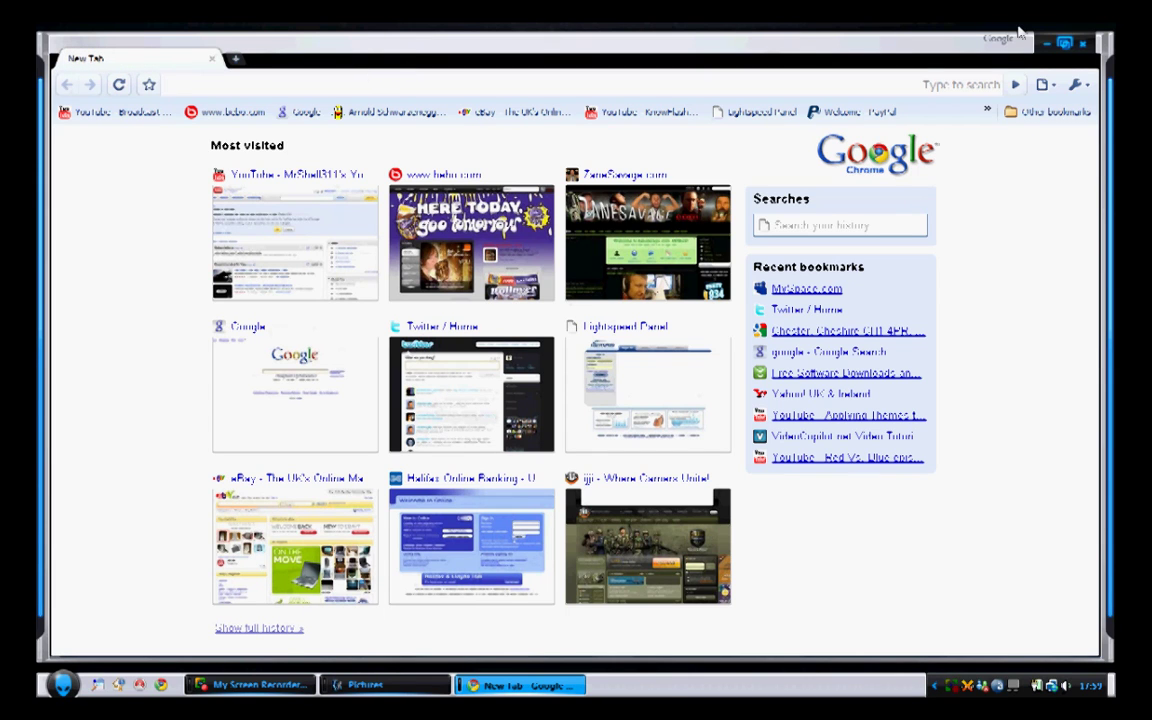
Close the browser and reposition the VistaGlazz icon beside WindowBlinds
{"action": "left_click", "coordinate": [1086, 46]}
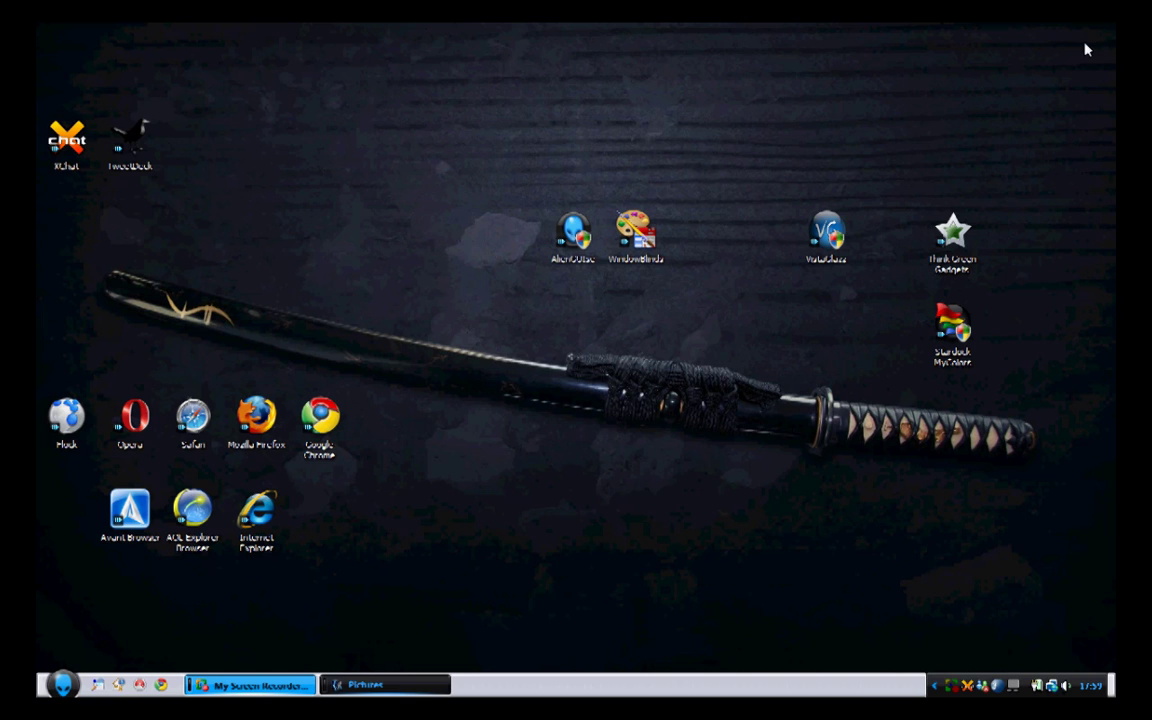
{"action": "left_click", "coordinate": [595, 540]}
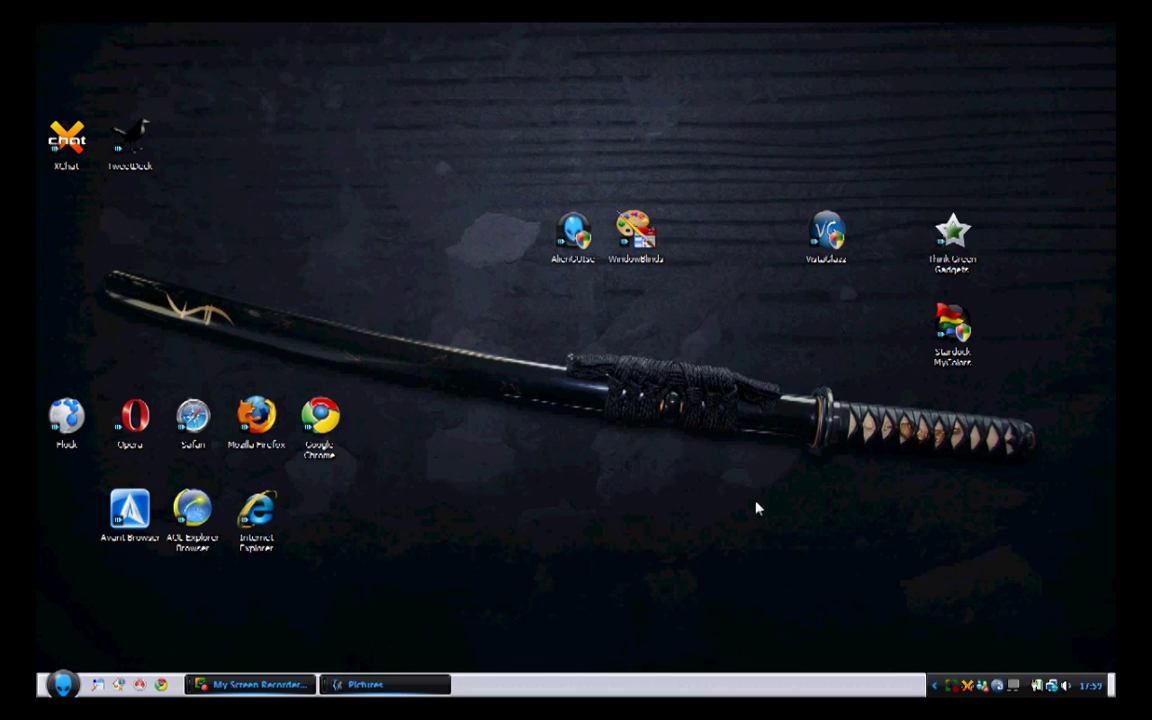
{"action": "left_click_drag", "start_coordinate": [828, 238], "coordinate": [723, 306]}
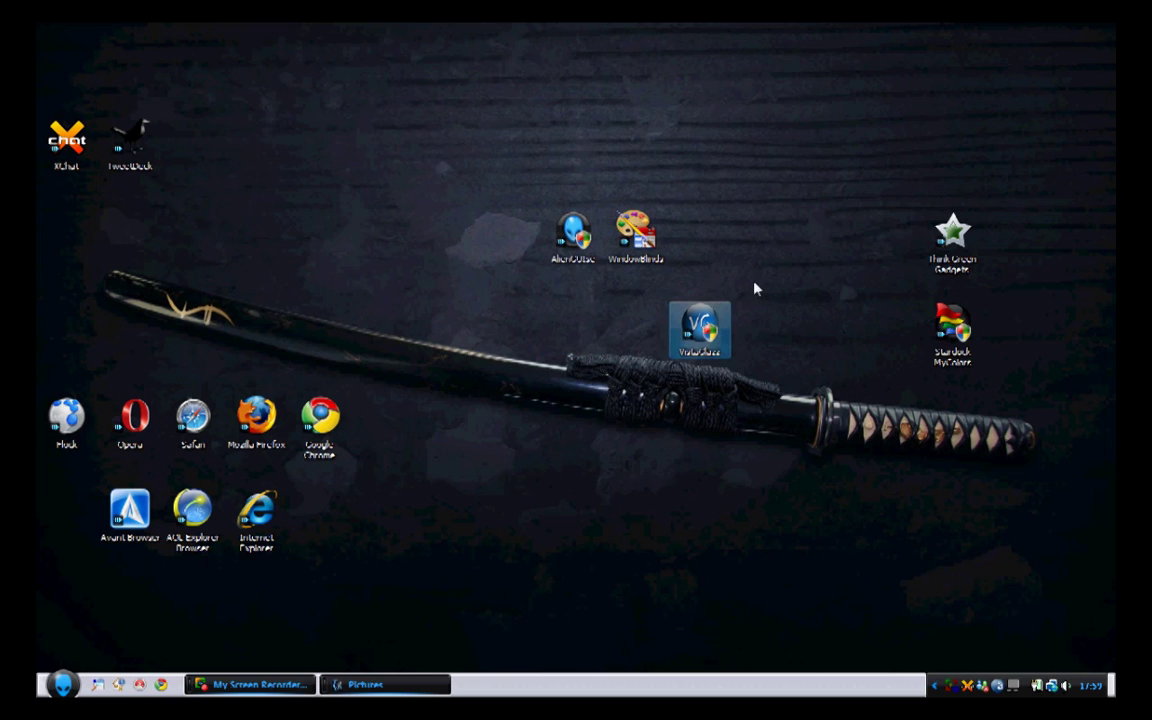
{"action": "left_click_drag", "start_coordinate": [722, 318], "coordinate": [805, 233]}
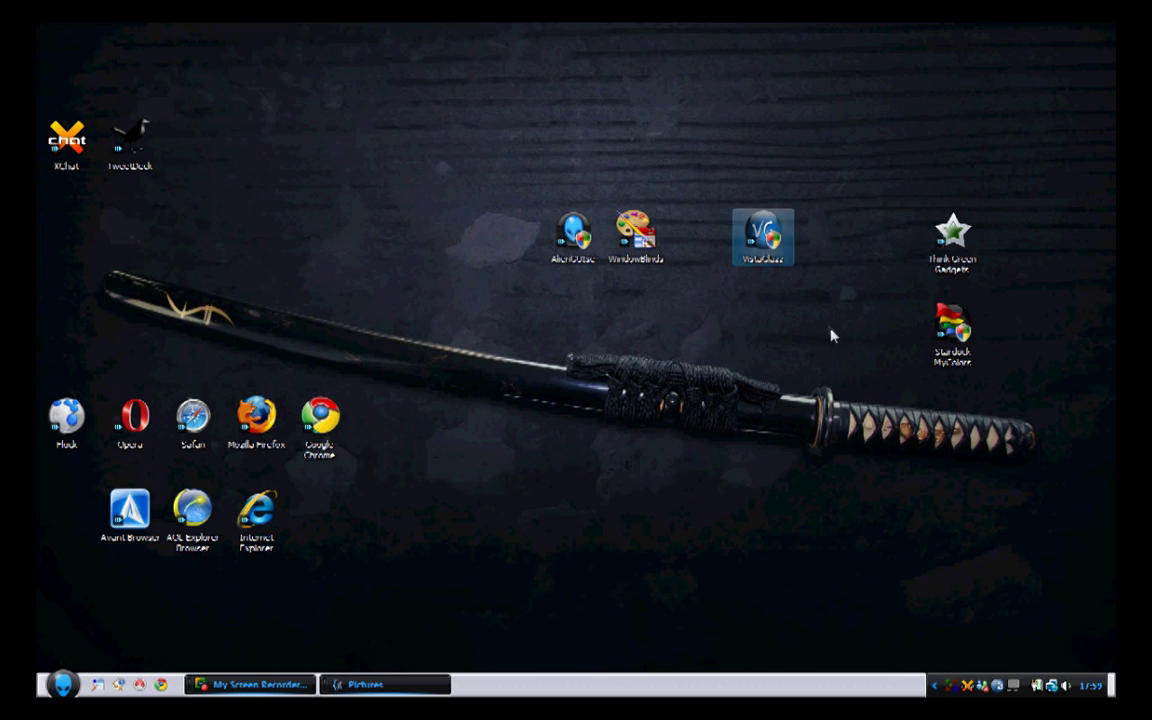
{"action": "left_click", "coordinate": [830, 334]}
{"action": "double_click", "coordinate": [763, 235]}
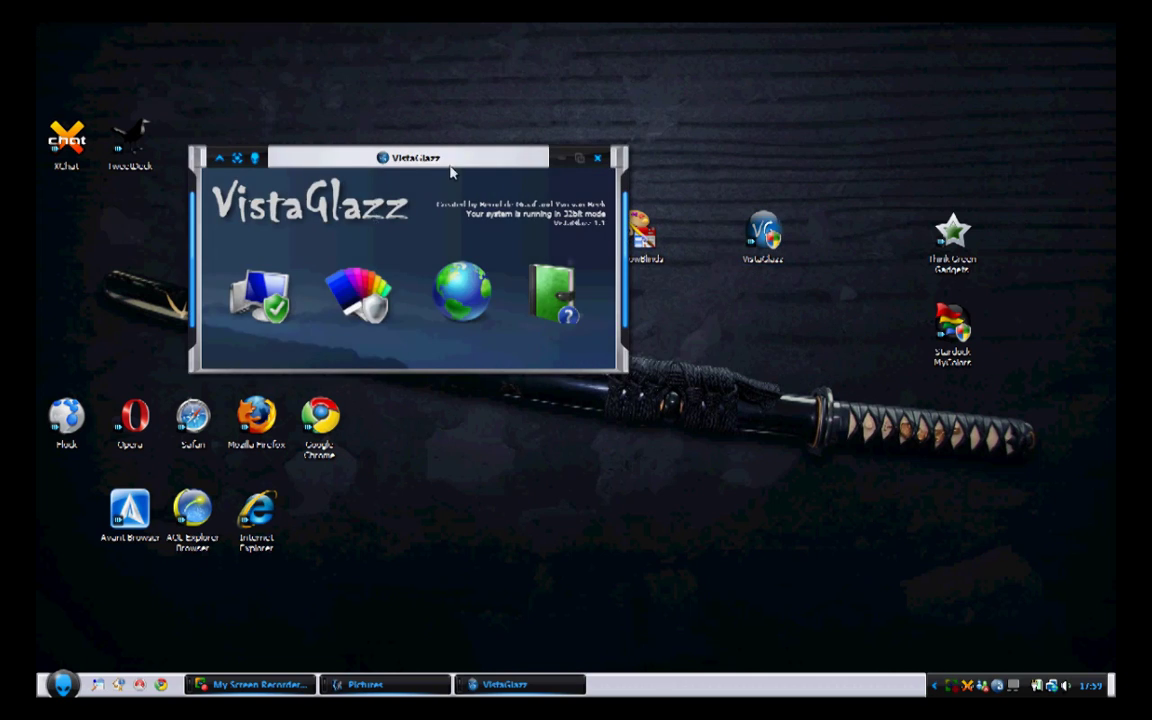
{"action": "left_click", "coordinate": [271, 313]}
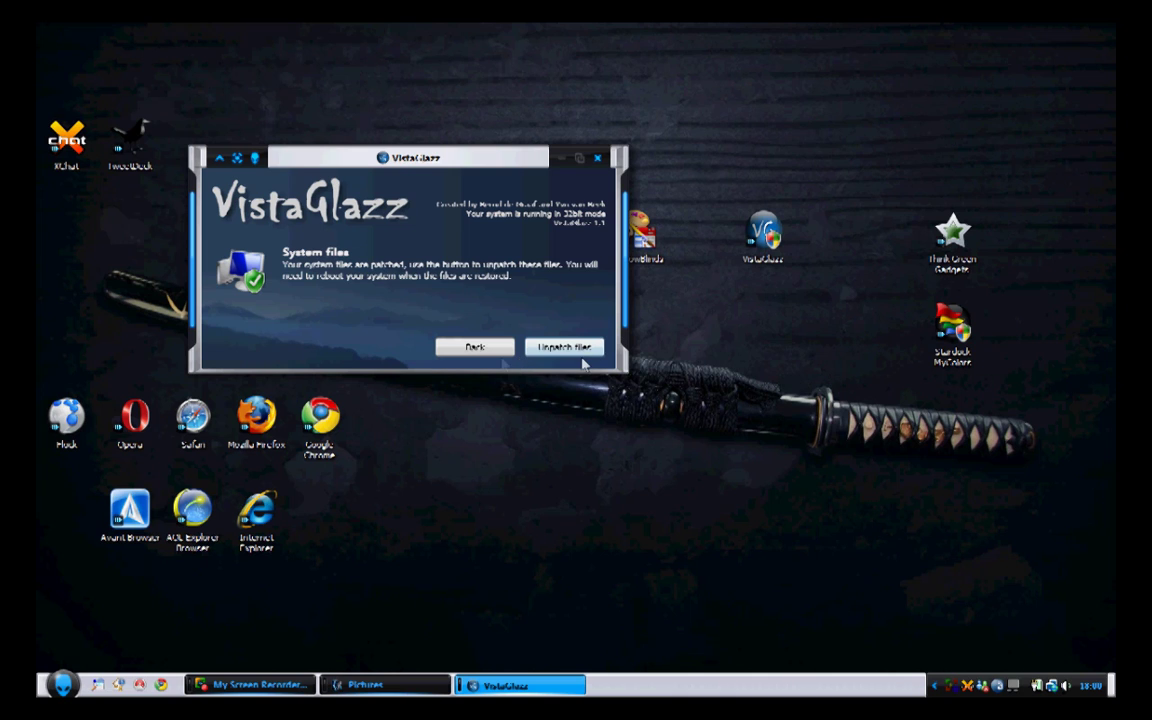
{"action": "left_click", "coordinate": [597, 158]}
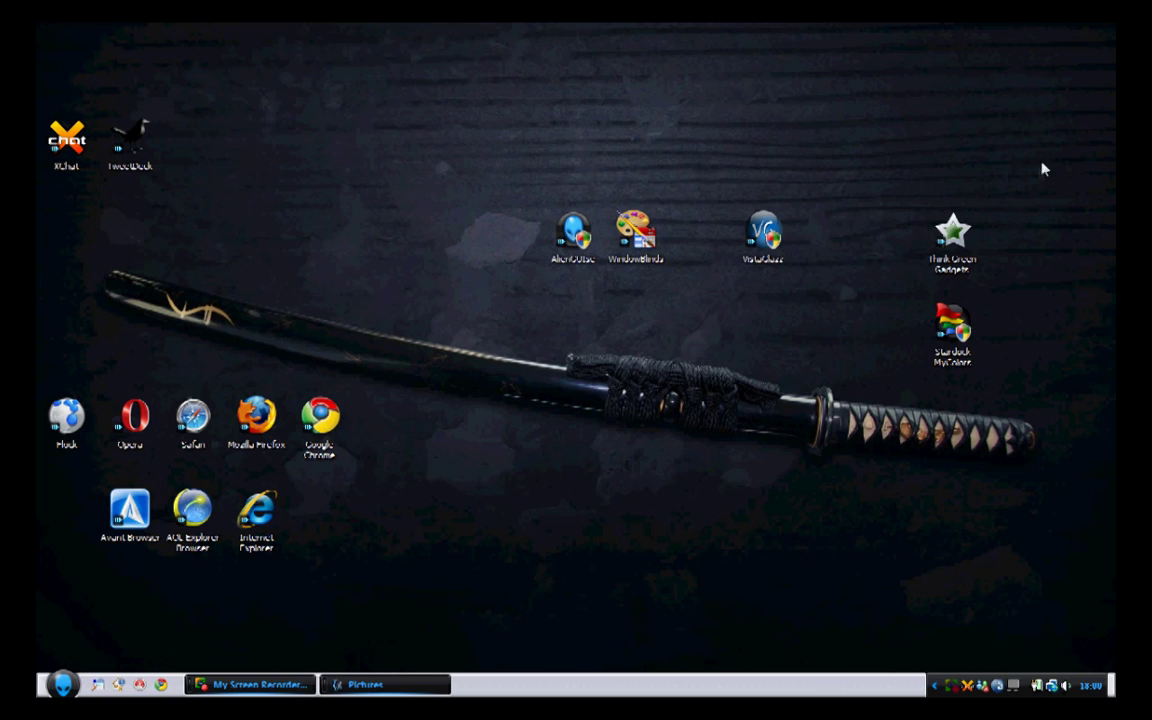
{"action": "left_click_drag", "start_coordinate": [983, 239], "coordinate": [760, 328]}
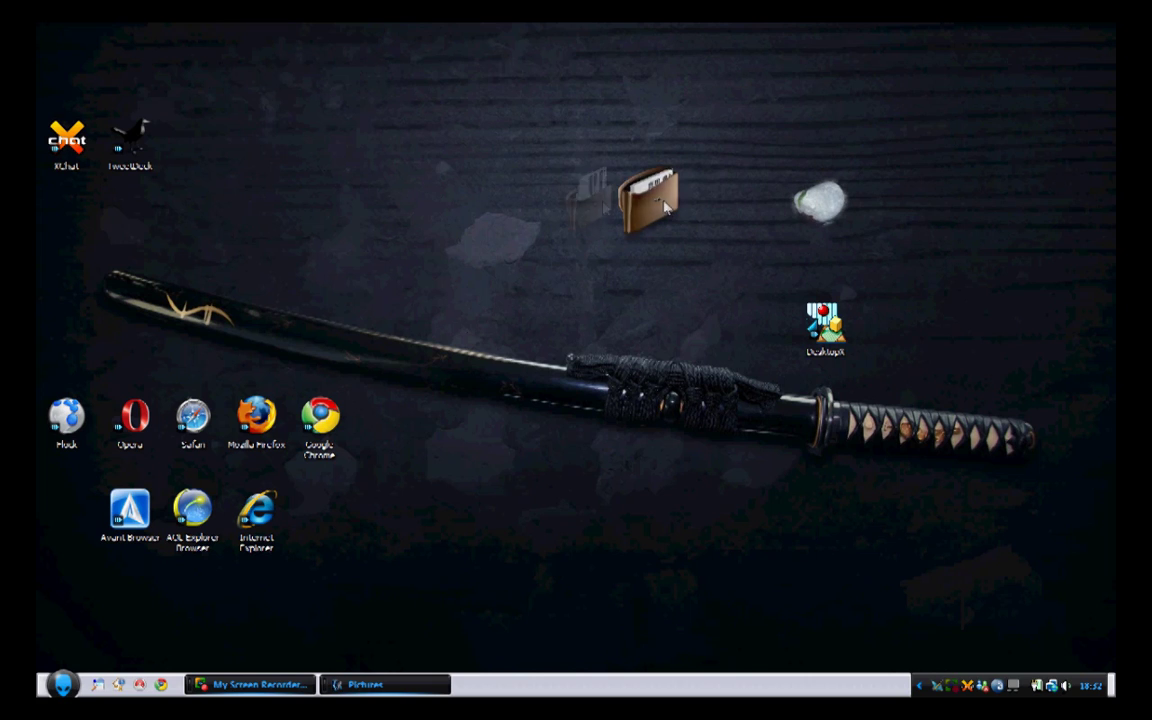
Move the envelope widget beside the stone, then open and close it
{"action": "left_click_drag", "start_coordinate": [590, 203], "coordinate": [755, 222]}
{"action": "right_click", "coordinate": [748, 258]}
{"action": "left_click", "coordinate": [738, 268]}
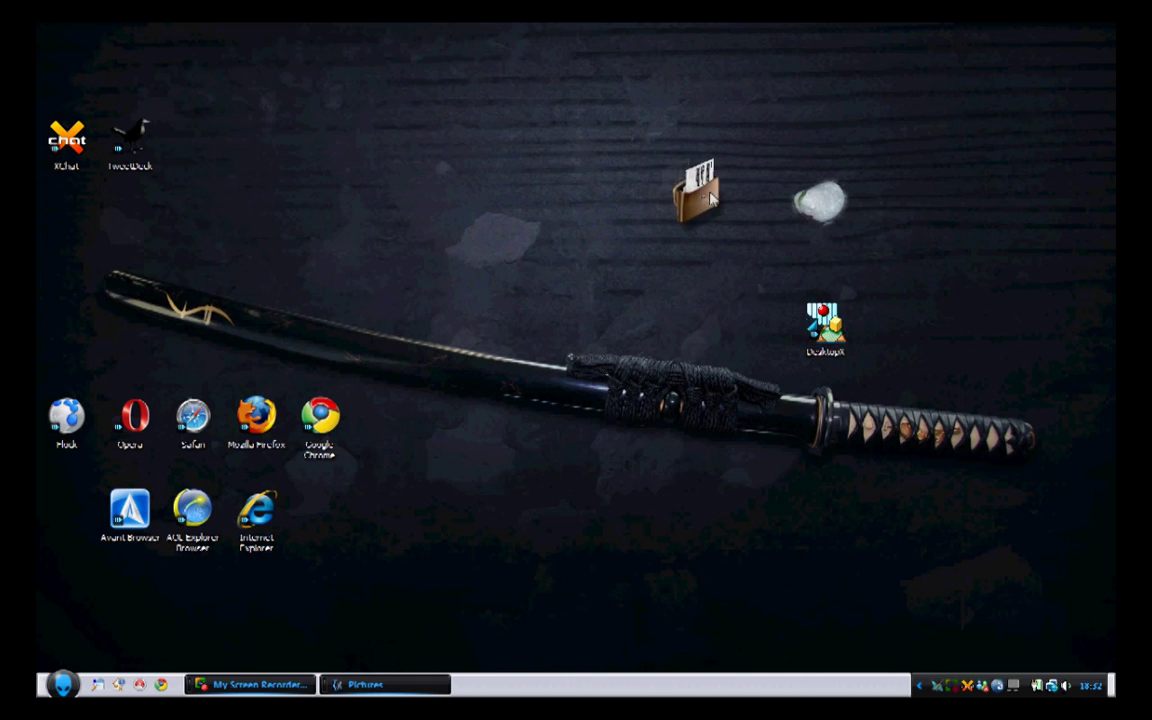
{"action": "left_click", "coordinate": [818, 341]}
Launch DesktopX, open its Builder settings, and move the welcome panel aside
{"action": "double_click", "coordinate": [818, 341]}
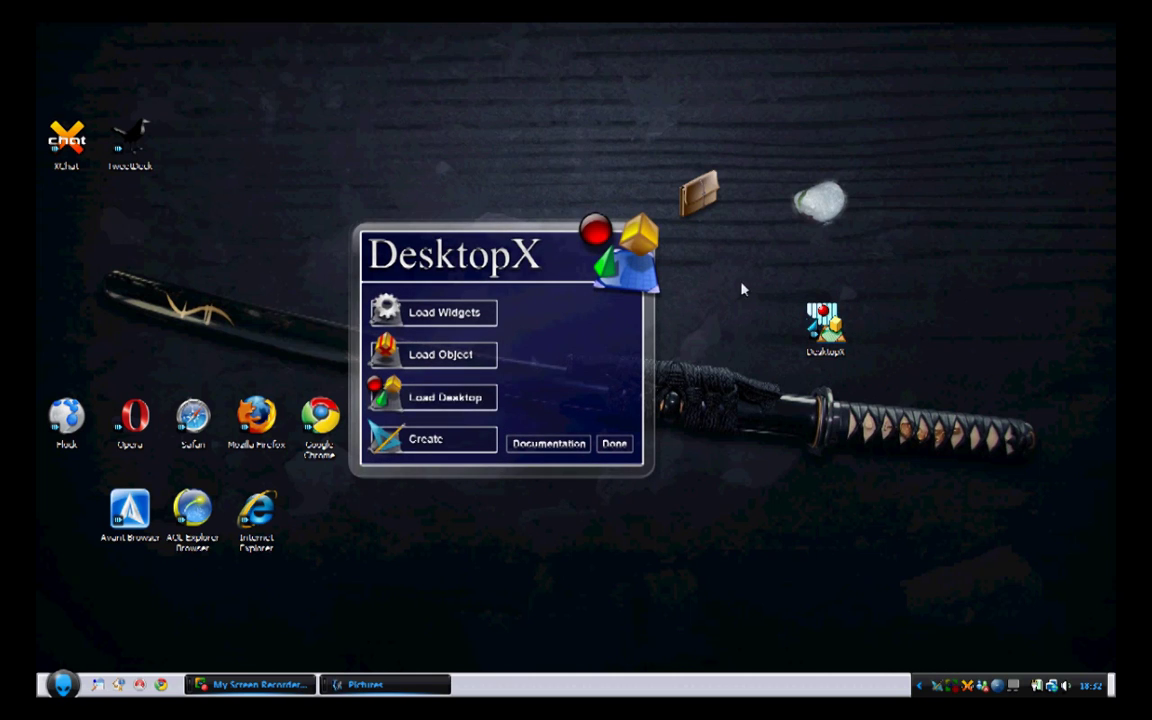
{"action": "left_click", "coordinate": [450, 441]}
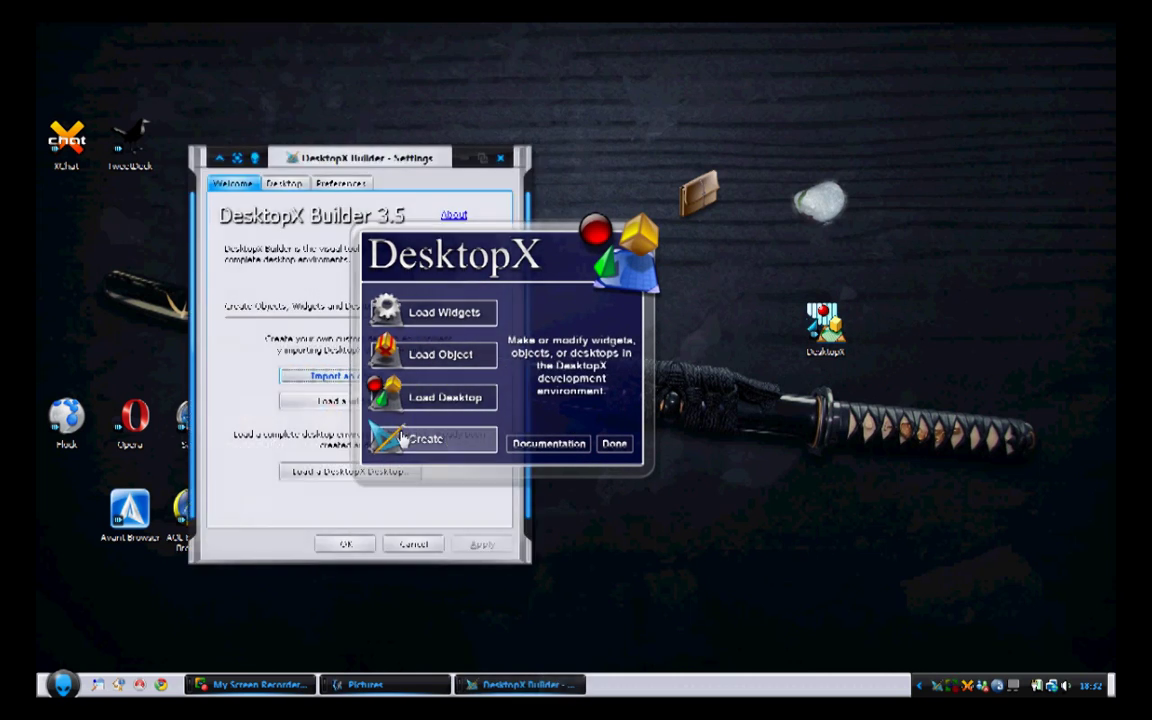
{"action": "left_click_drag", "start_coordinate": [564, 302], "coordinate": [870, 366]}
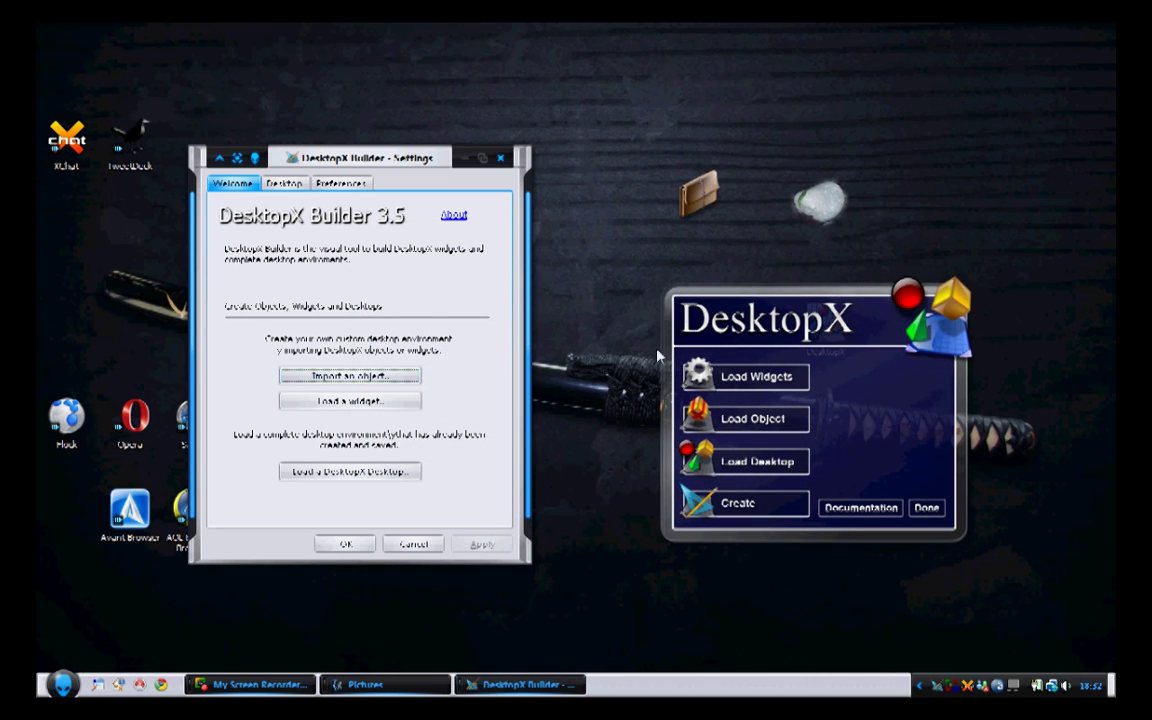
{"action": "left_click", "coordinate": [266, 150]}
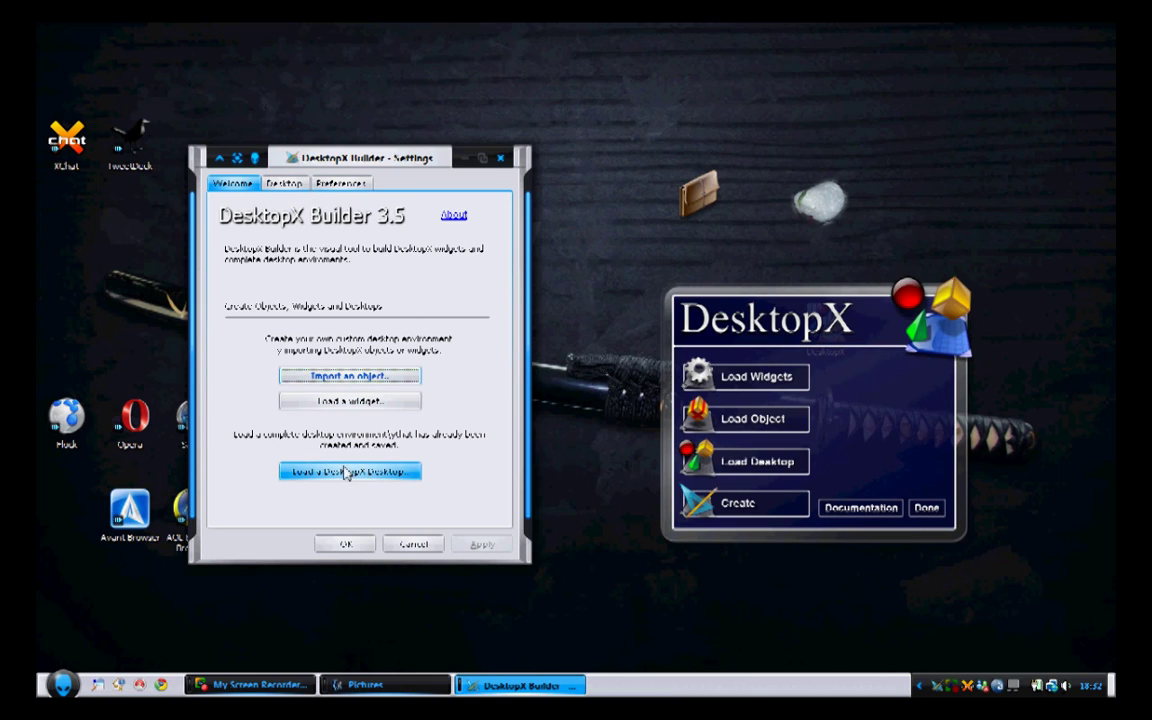
View the Desktop and Welcome settings pages, then close the Builder settings and start panel
{"action": "left_click", "coordinate": [283, 183]}
{"action": "left_click_drag", "start_coordinate": [300, 166], "coordinate": [372, 157]}
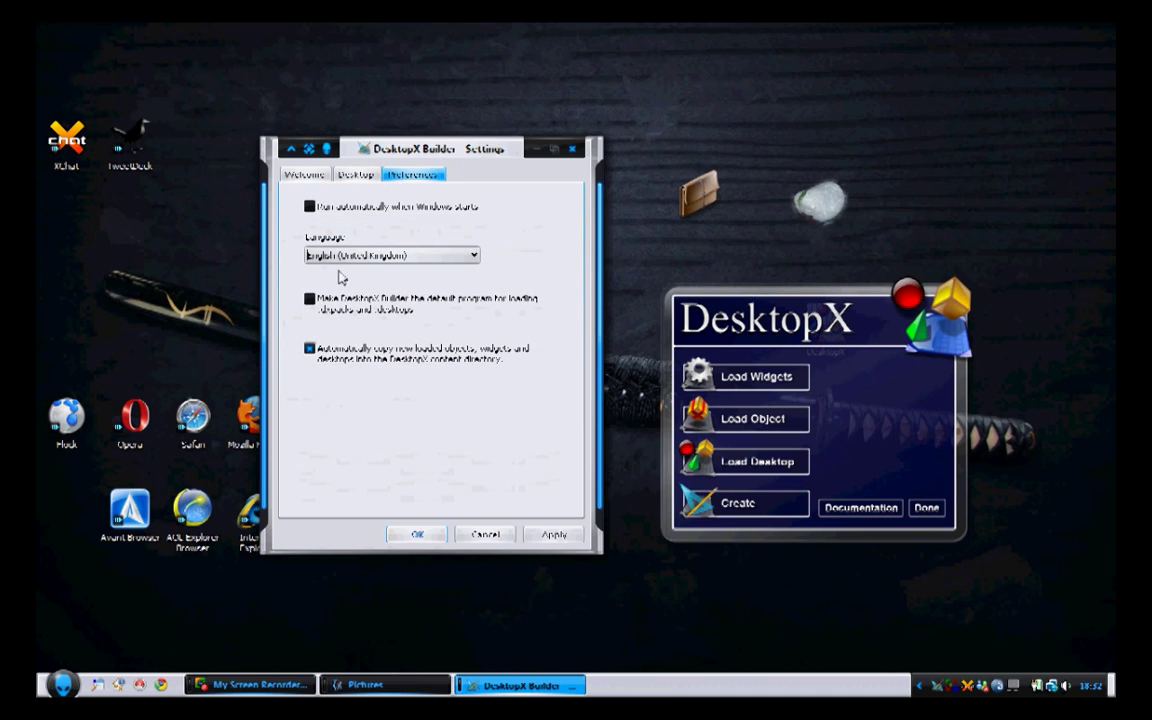
{"action": "key", "text": "ctrl+Tab"}
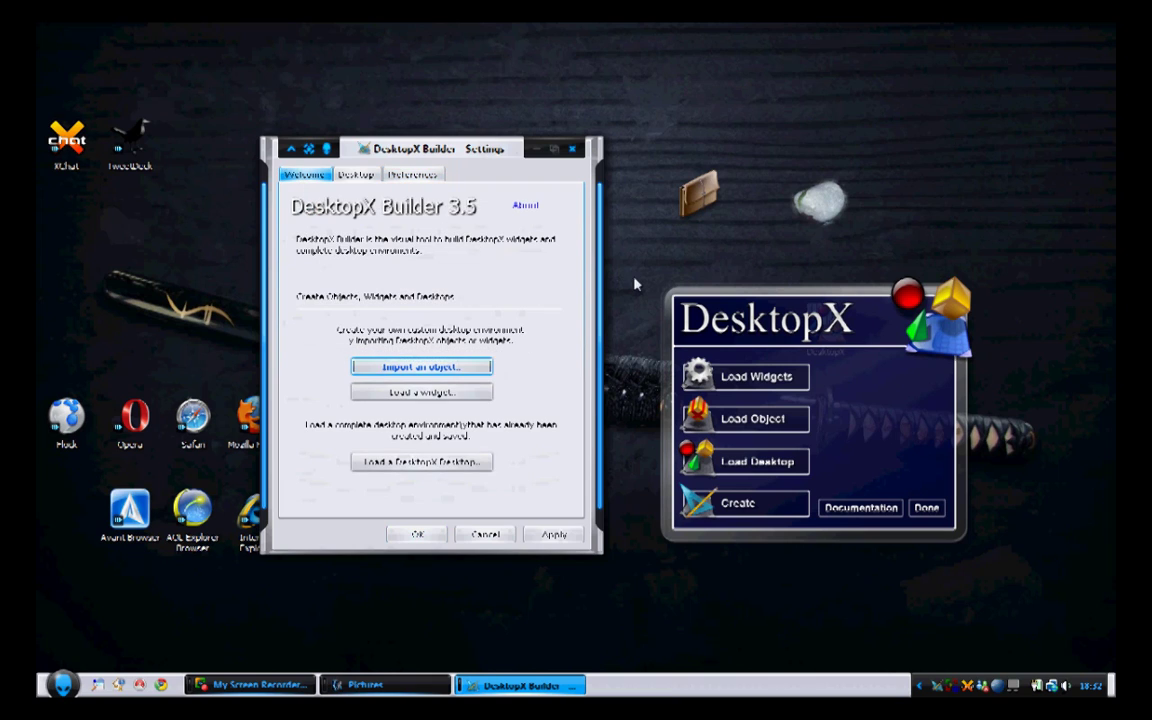
{"action": "left_click", "coordinate": [572, 149]}
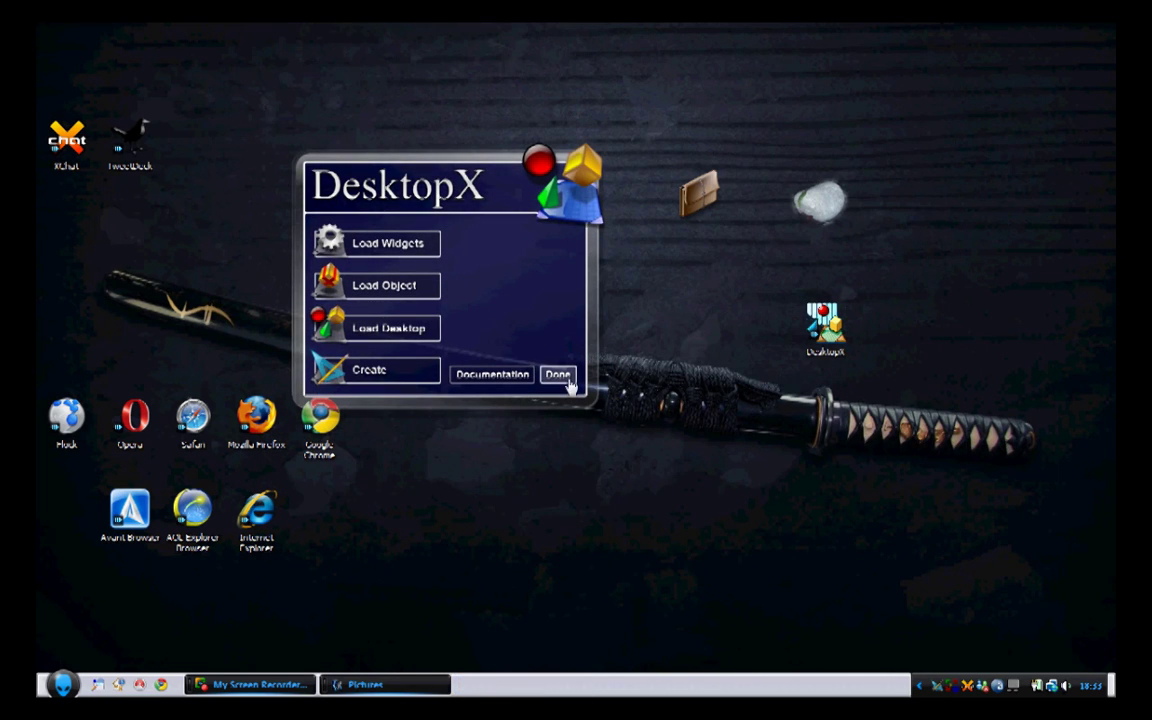
{"action": "left_click", "coordinate": [558, 377]}
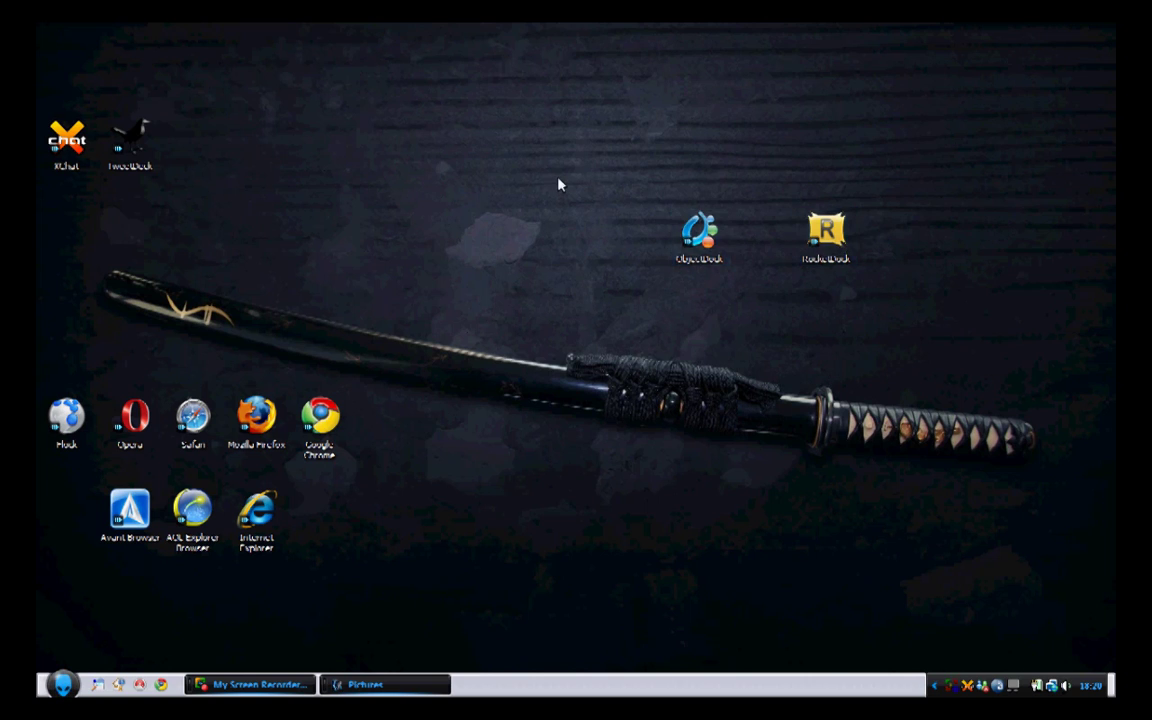
Reveal the auto-hide ObjectDock and add the Google Chrome desktop shortcut to it
{"action": "left_click_drag", "start_coordinate": [560, 185], "coordinate": [965, 340]}
{"action": "left_click", "coordinate": [962, 341]}
{"action": "mouse_move", "coordinate": [665, 689]}
{"action": "mouse_move", "coordinate": [797, 689]}
{"action": "left_click_drag", "start_coordinate": [318, 420], "coordinate": [713, 644]}
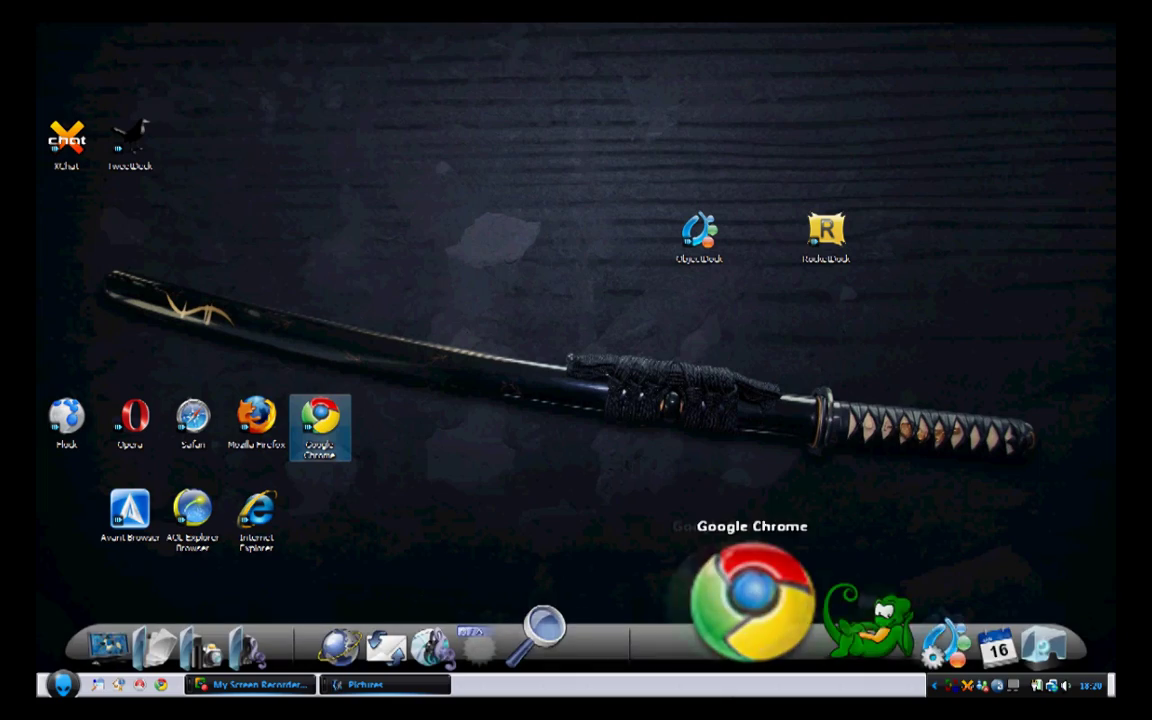
Launch Chrome from the dock, close it, then select the RocketDock shortcut
{"action": "left_click", "coordinate": [738, 594]}
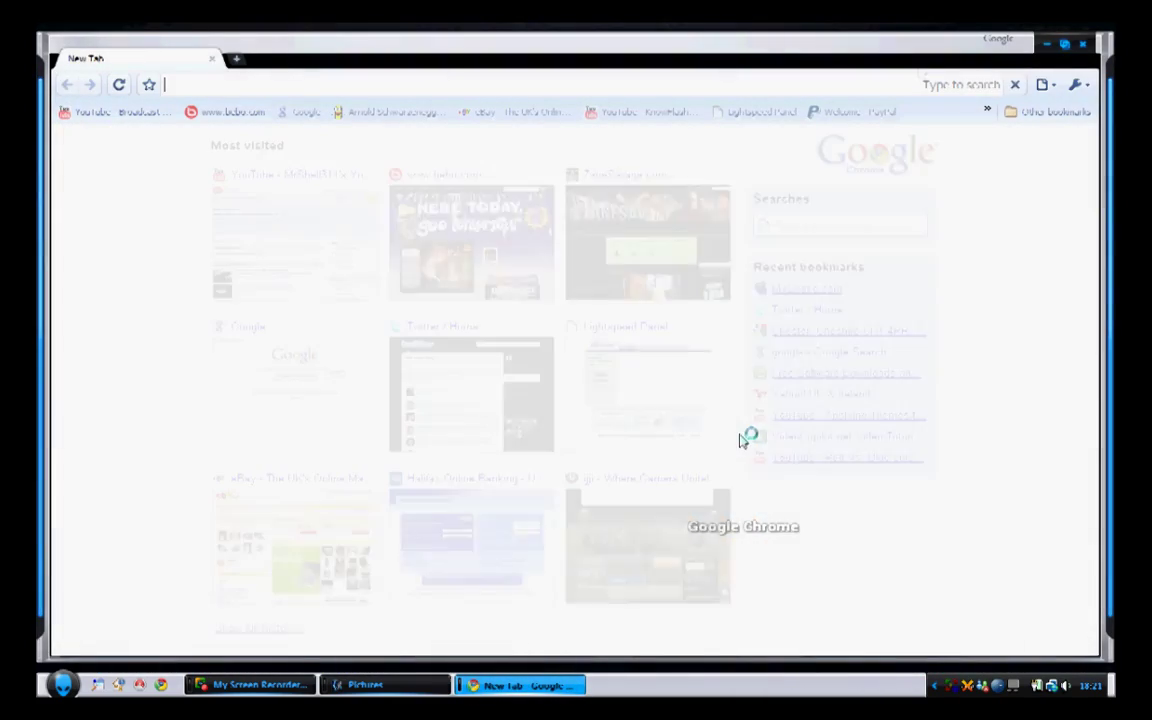
{"action": "left_click", "coordinate": [1084, 45]}
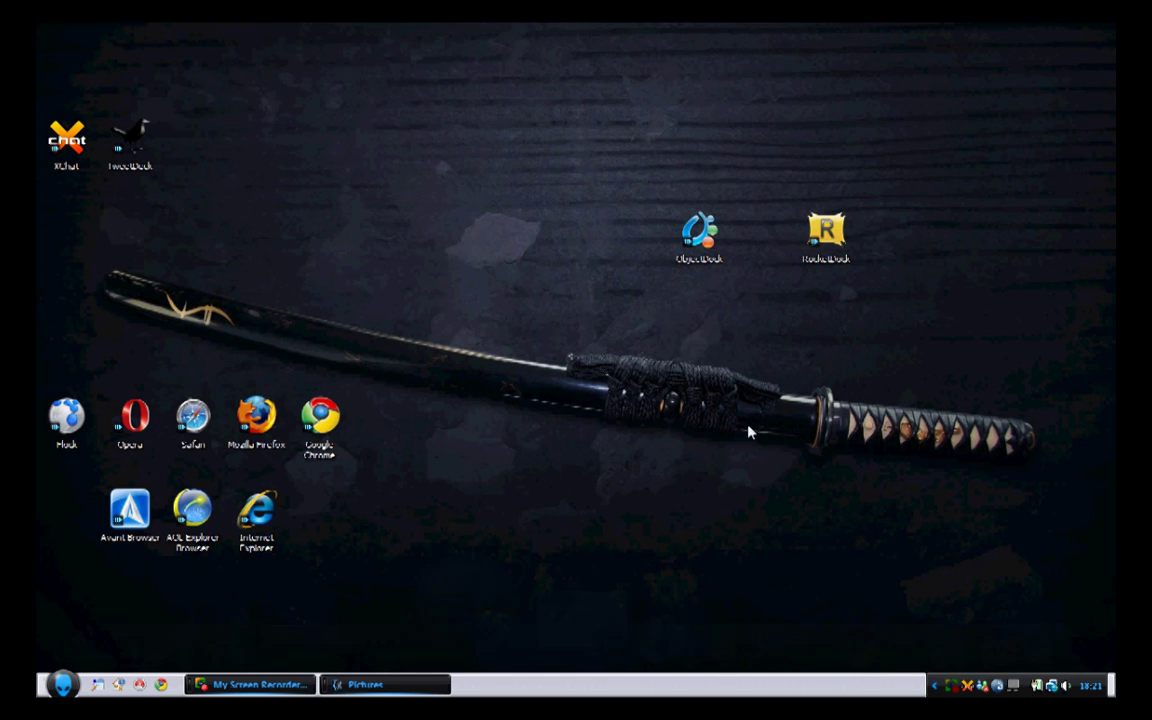
{"action": "left_click", "coordinate": [826, 234]}
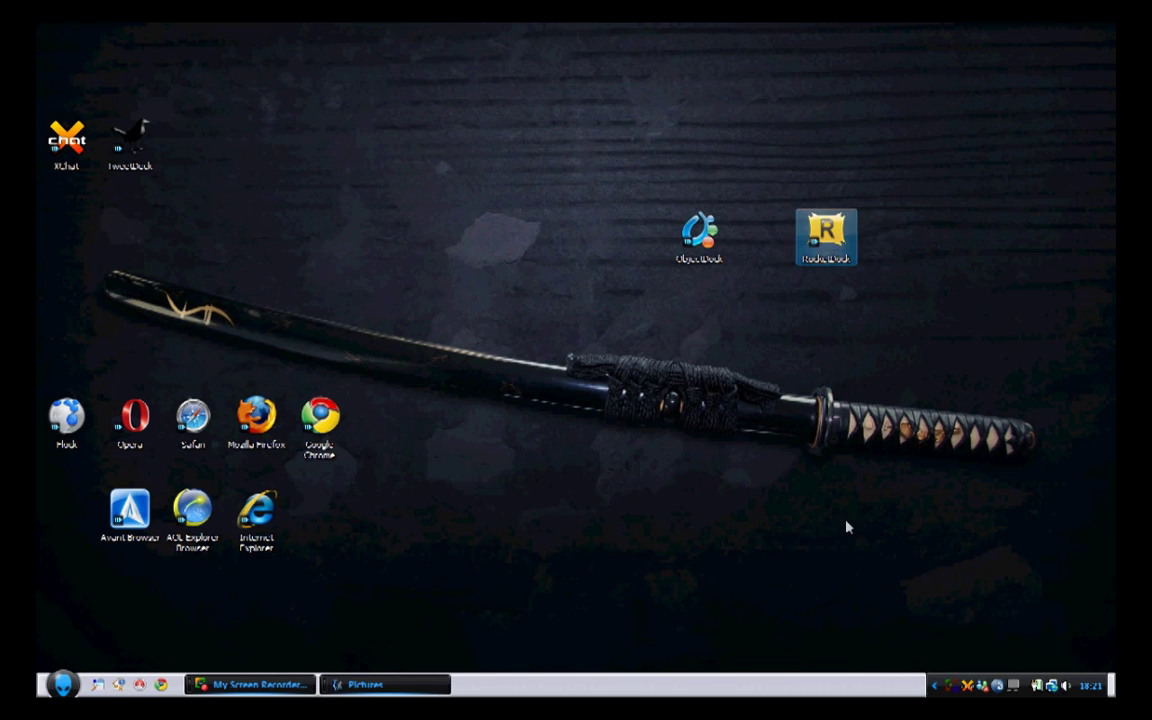
Drag the Google search and weather docklets off ObjectDock, leaving music, Chrome, gecko and calendar
{"action": "mouse_move", "coordinate": [728, 650]}
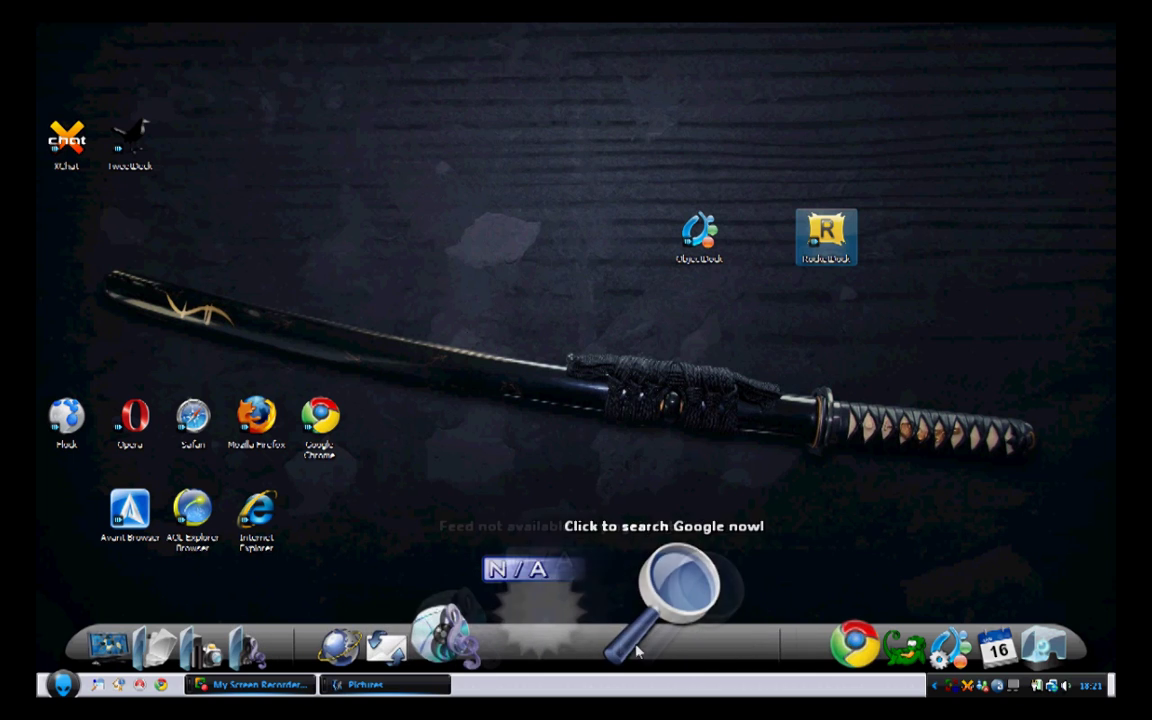
{"action": "left_click_drag", "start_coordinate": [630, 648], "coordinate": [605, 440]}
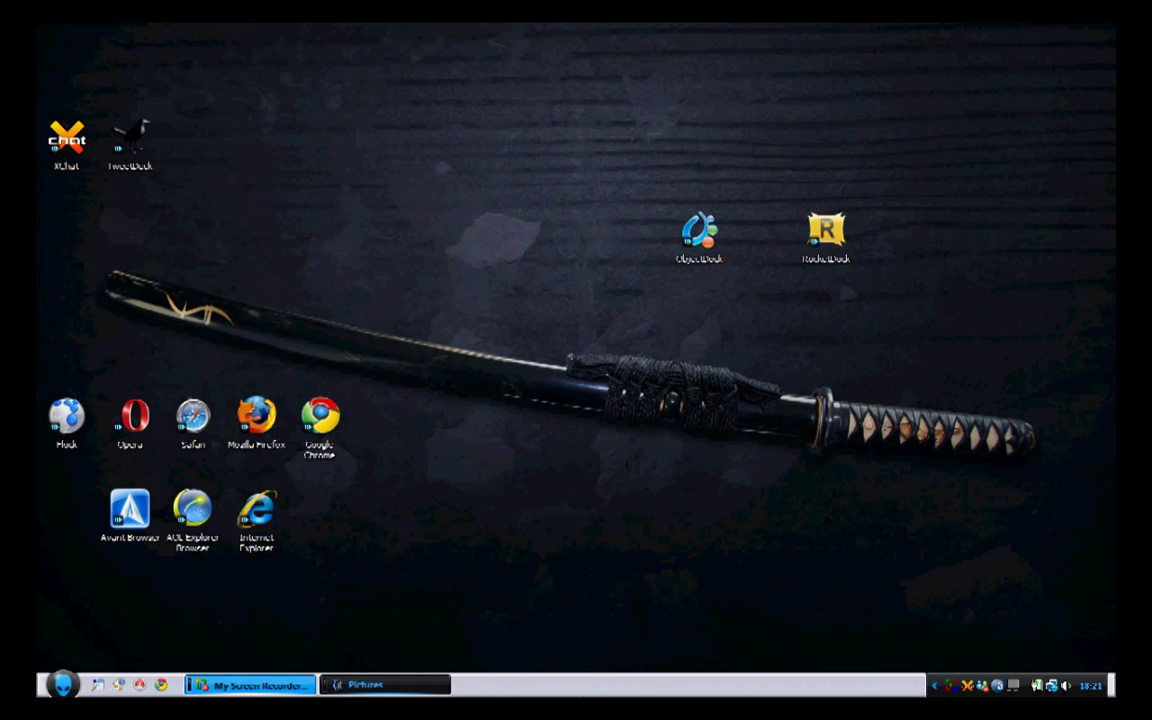
{"action": "left_click_drag", "start_coordinate": [600, 650], "coordinate": [595, 395]}
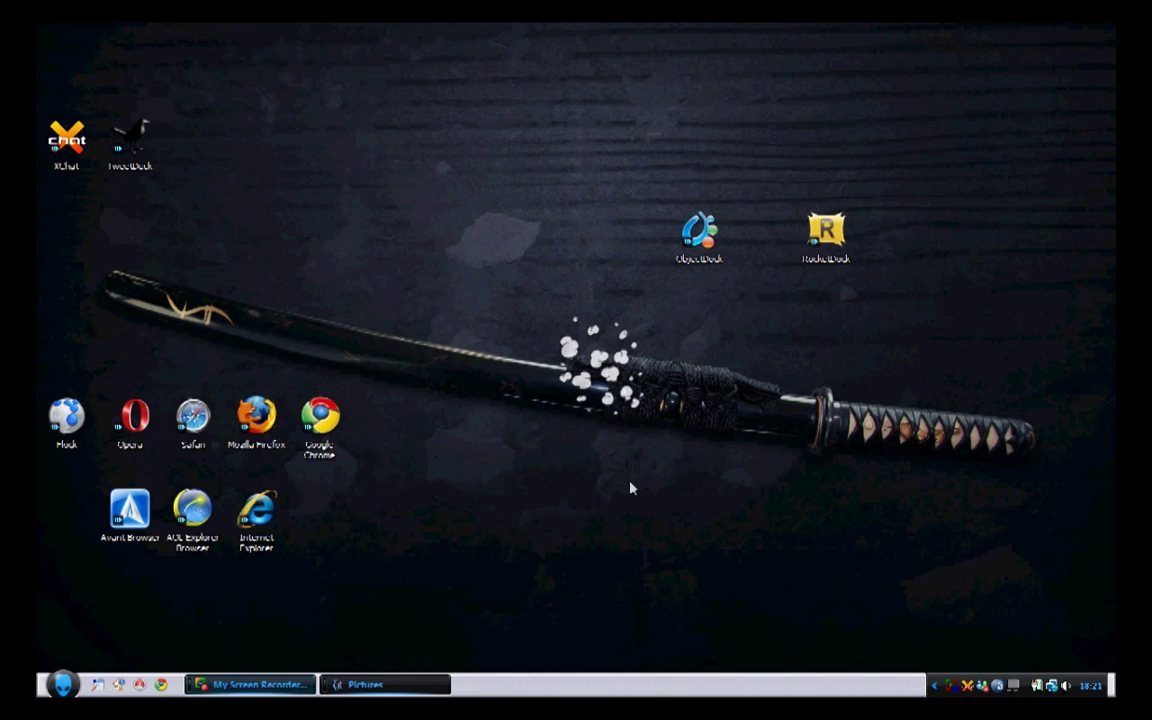
{"action": "mouse_move", "coordinate": [681, 672]}
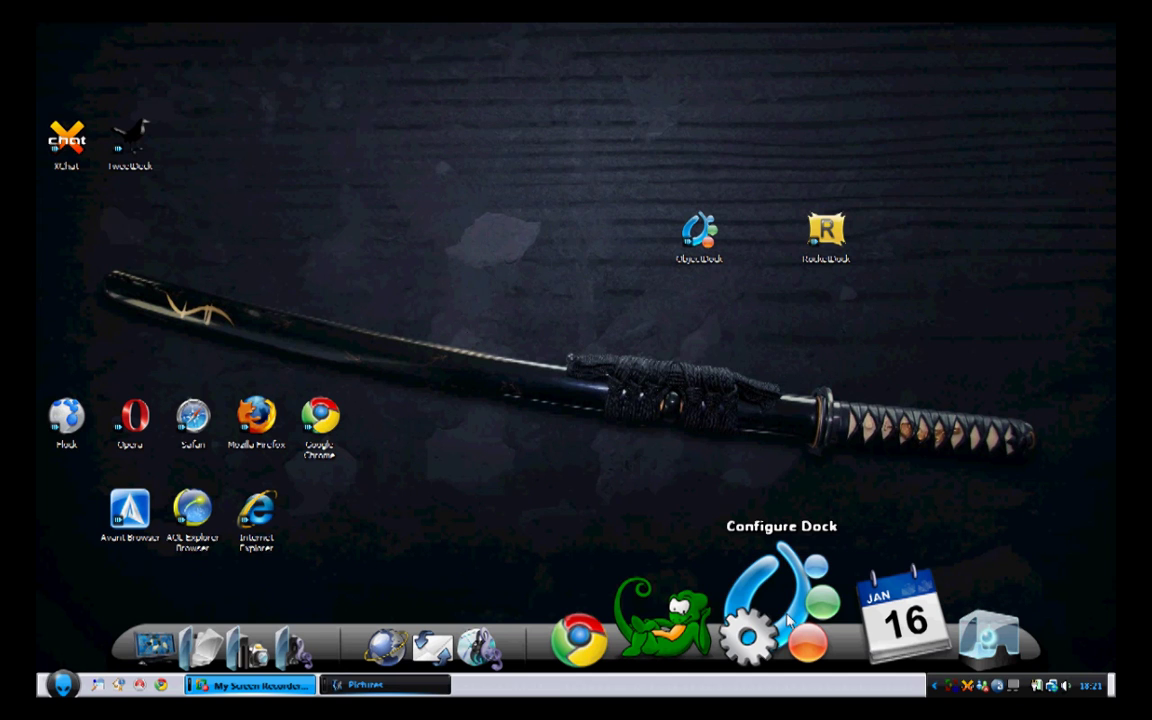
Review ObjectDock's Appearance, Docklets, Positioning, Effects and Dock Contents settings, then move the RocketDock shortcut lower
{"action": "left_click", "coordinate": [787, 621]}
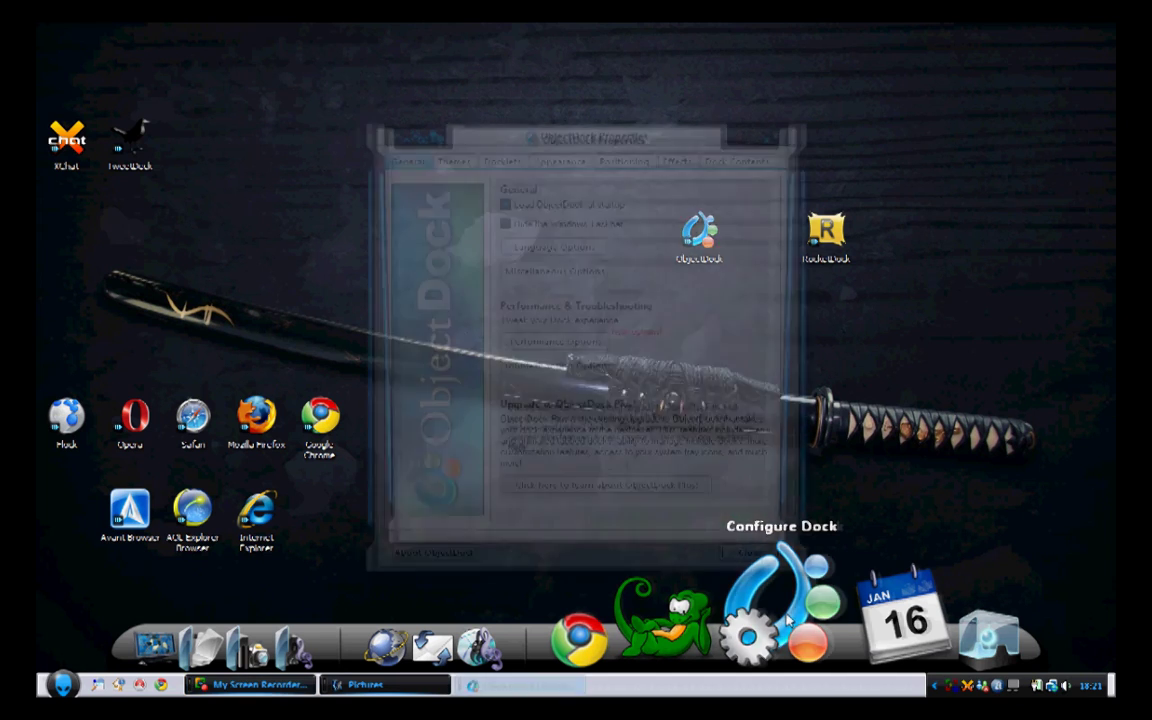
{"action": "left_click", "coordinate": [556, 162]}
{"action": "left_click", "coordinate": [505, 163]}
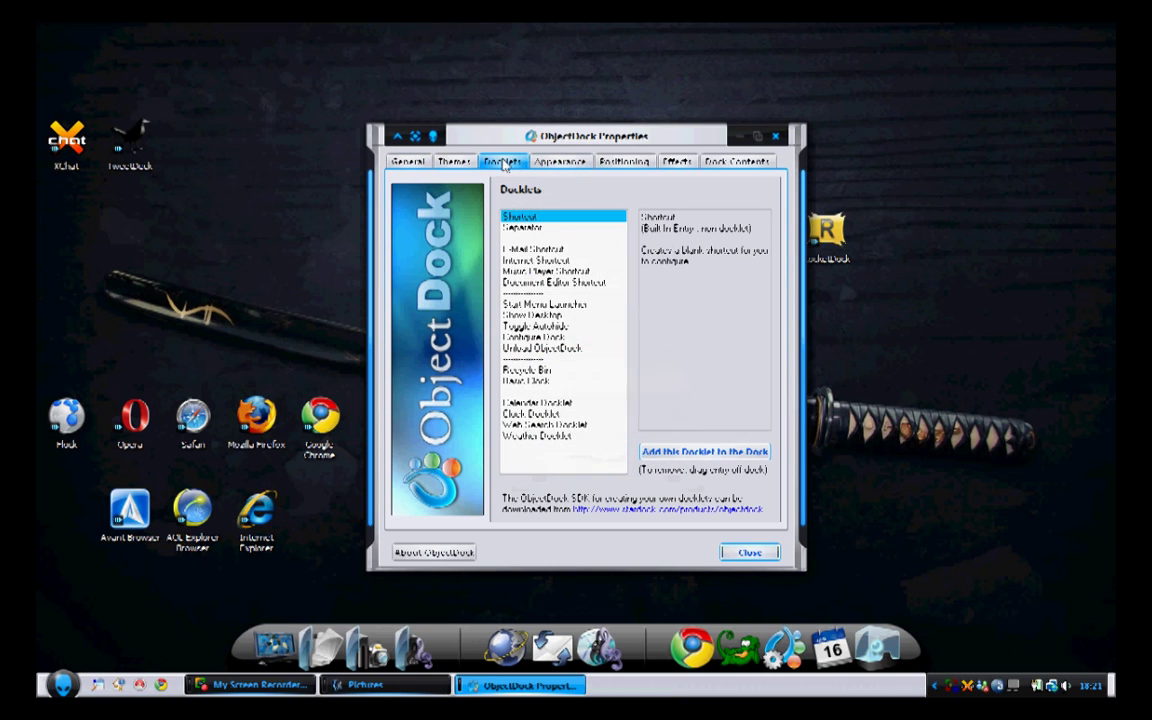
{"action": "left_click", "coordinate": [622, 162]}
{"action": "left_click", "coordinate": [677, 162]}
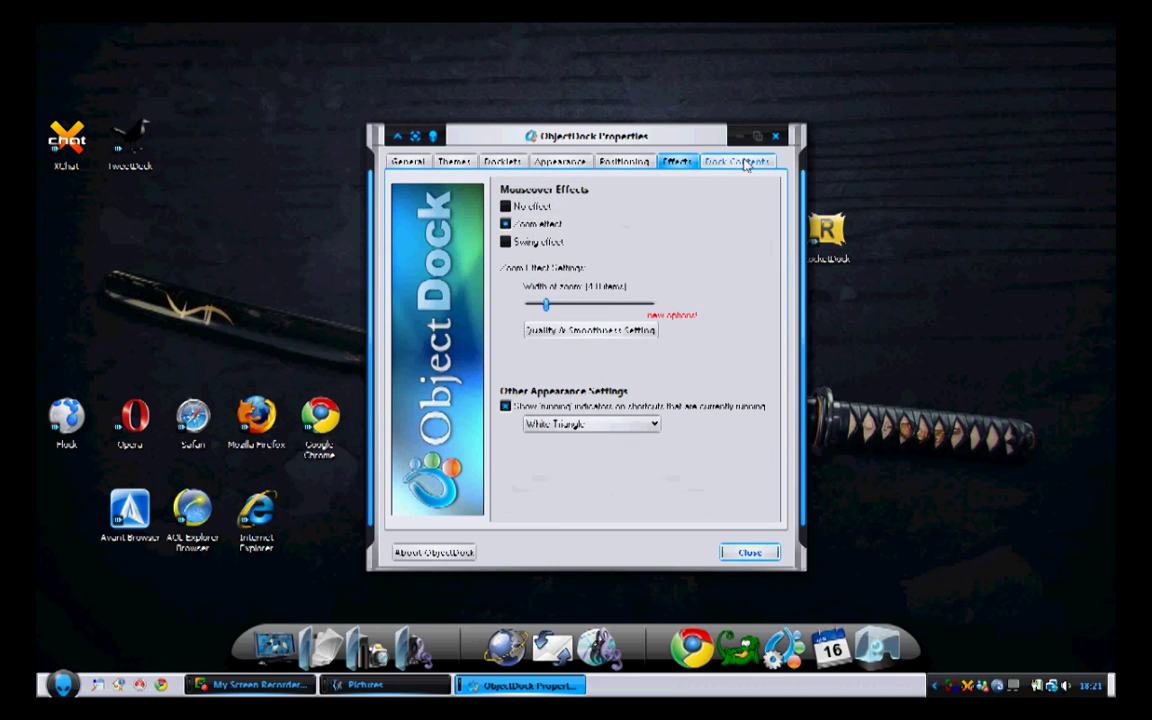
{"action": "left_click", "coordinate": [740, 162]}
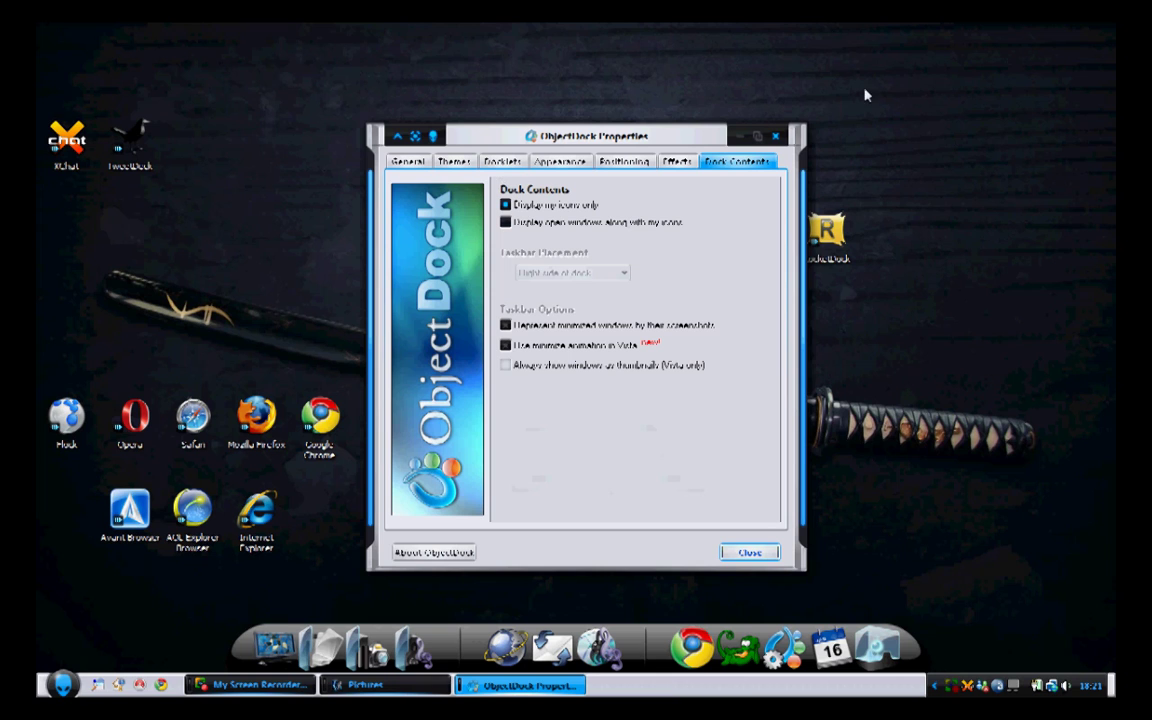
{"action": "left_click", "coordinate": [776, 137]}
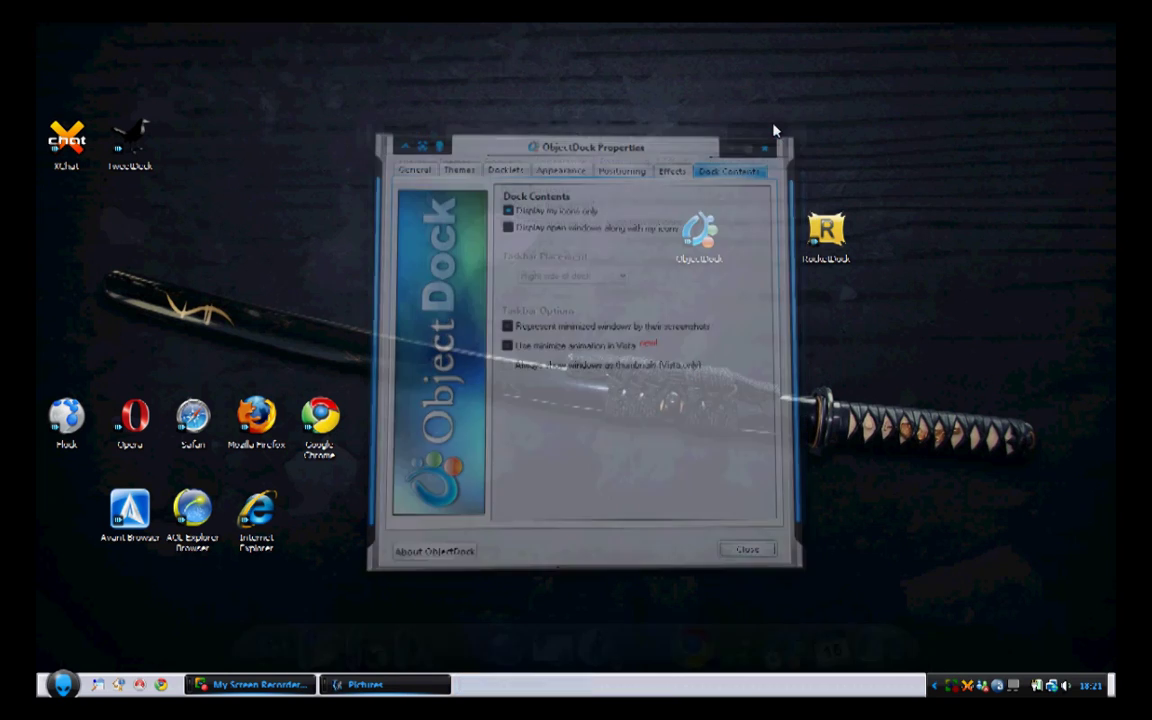
{"action": "left_click_drag", "start_coordinate": [828, 238], "coordinate": [828, 336]}
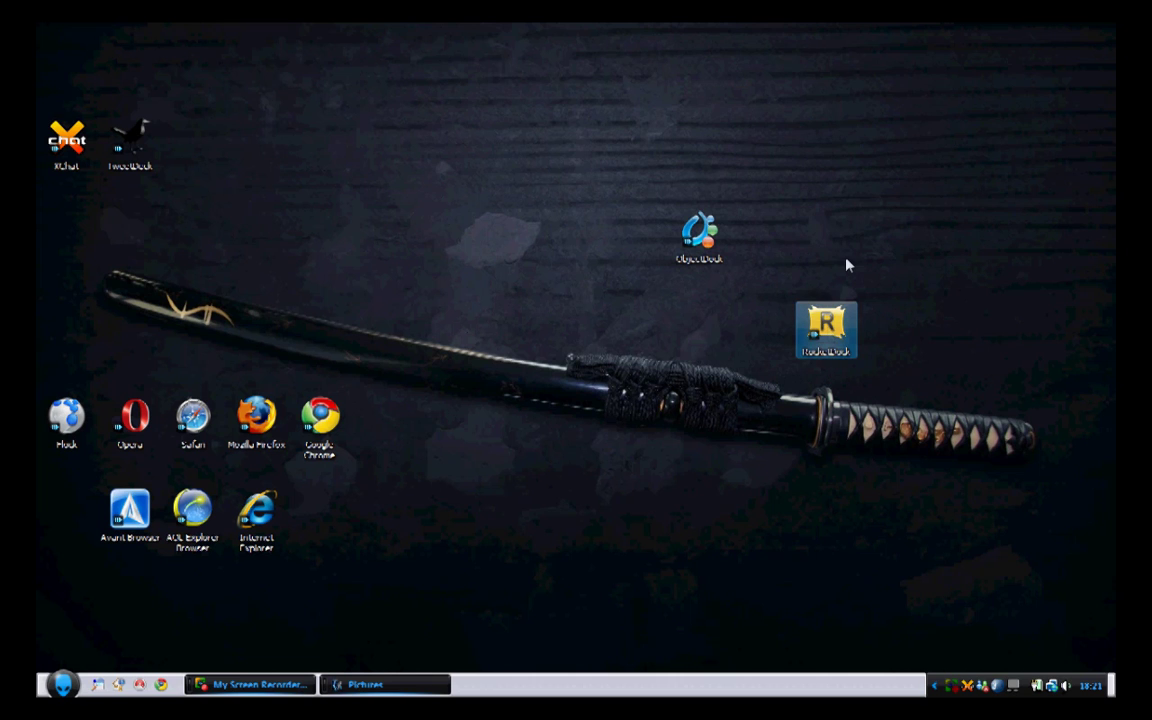
Compare the top-edge RocketDock with the bottom ObjectDock, then place the ObjectDock shortcut beside RocketDock's
{"action": "mouse_move", "coordinate": [696, 24]}
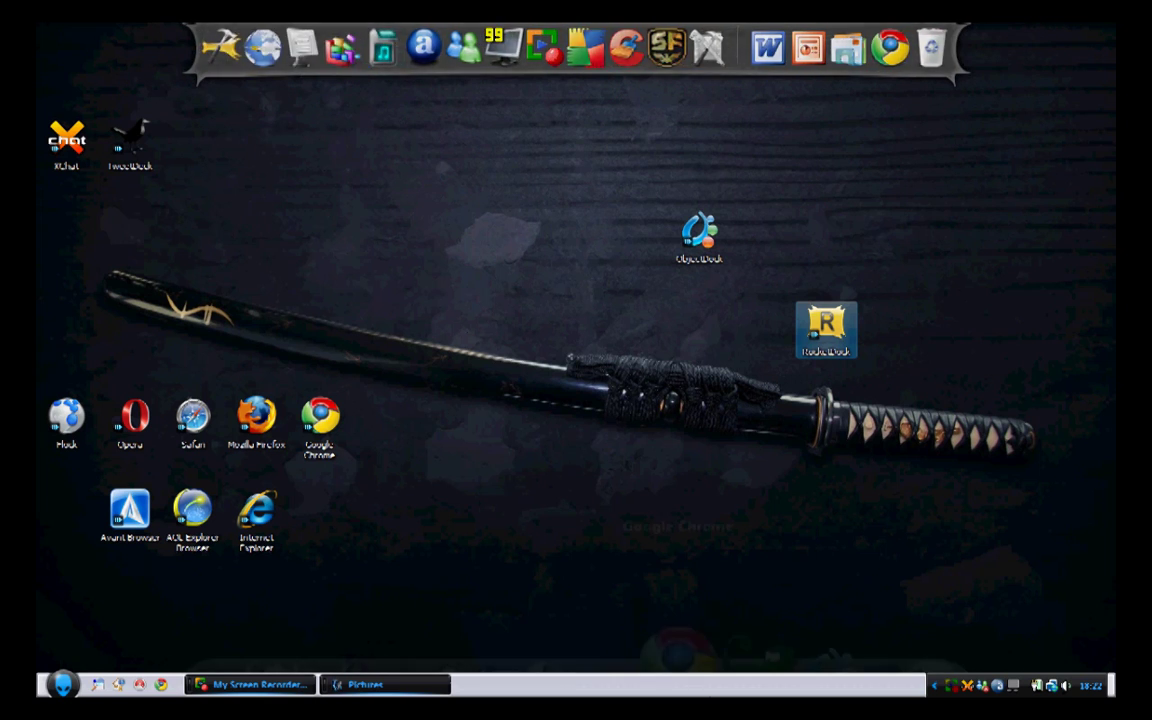
{"action": "mouse_move", "coordinate": [750, 675]}
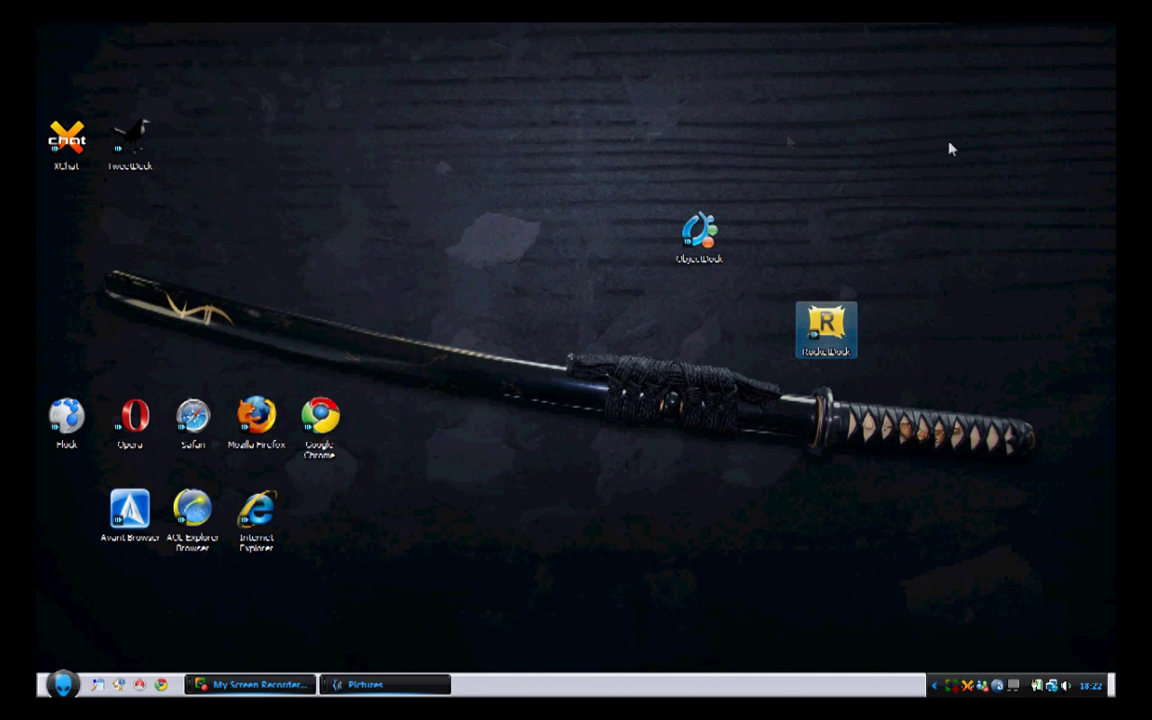
{"action": "left_click_drag", "start_coordinate": [726, 226], "coordinate": [766, 322]}
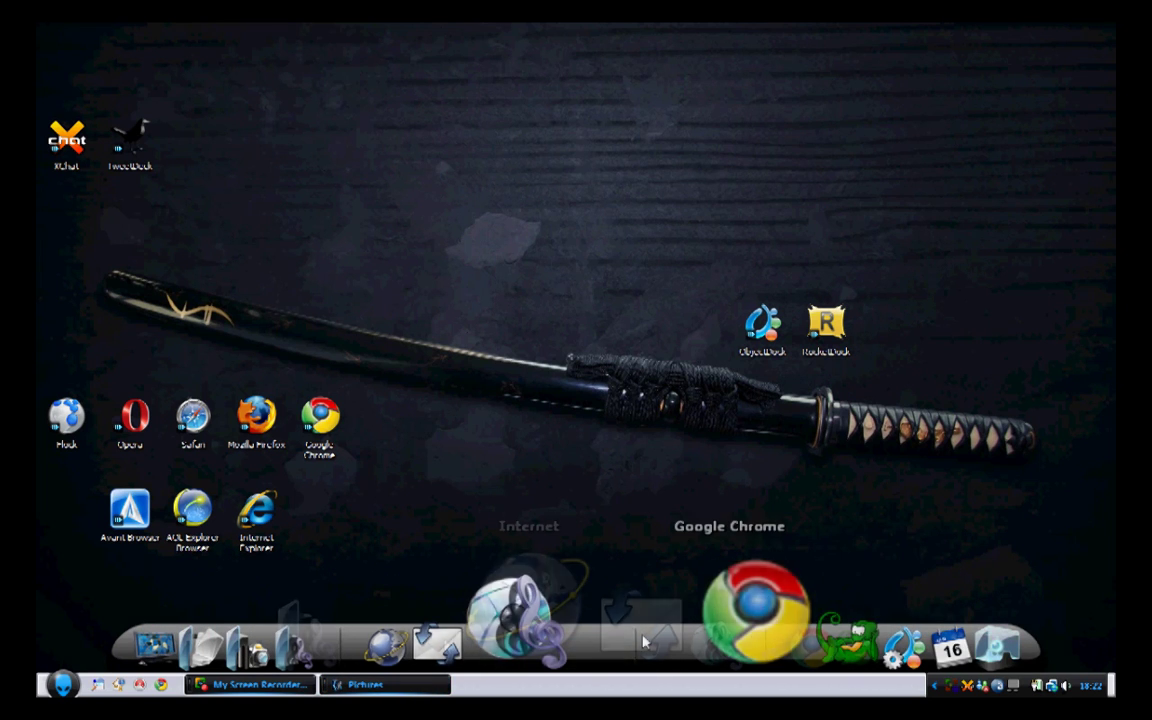
Marquee-select the ObjectDock and RocketDock desktop shortcuts together
{"action": "left_click", "coordinate": [822, 336]}
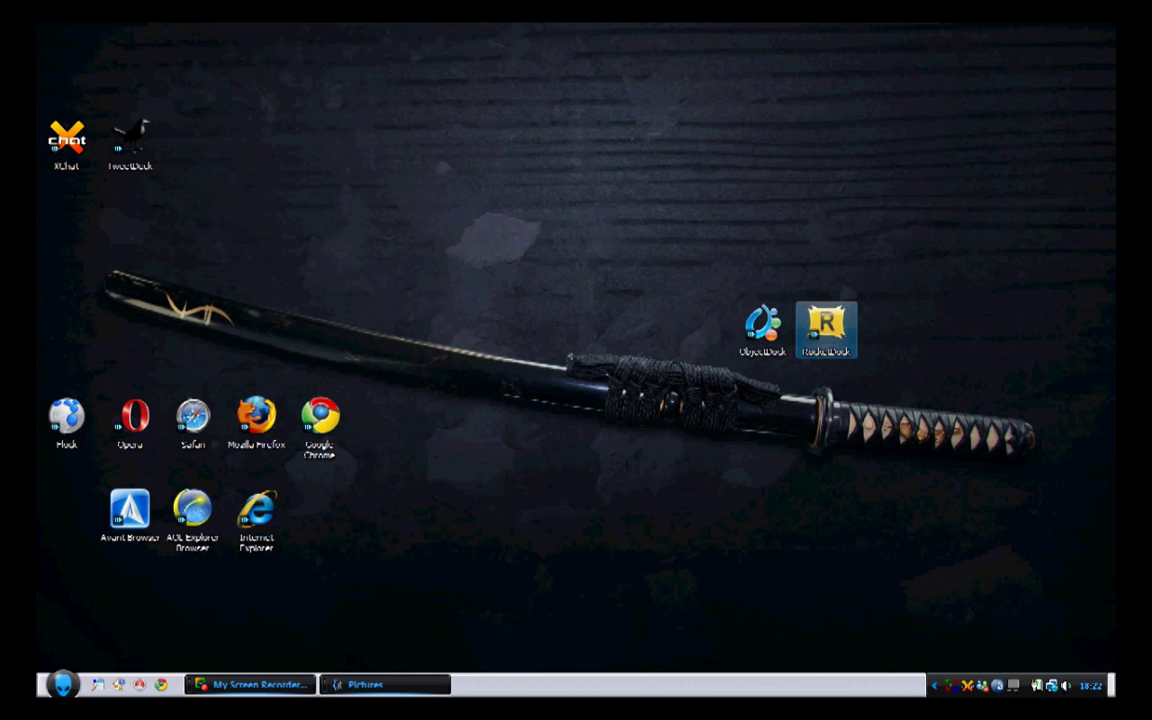
{"action": "left_click", "coordinate": [715, 165]}
{"action": "left_click_drag", "start_coordinate": [640, 182], "coordinate": [908, 470]}
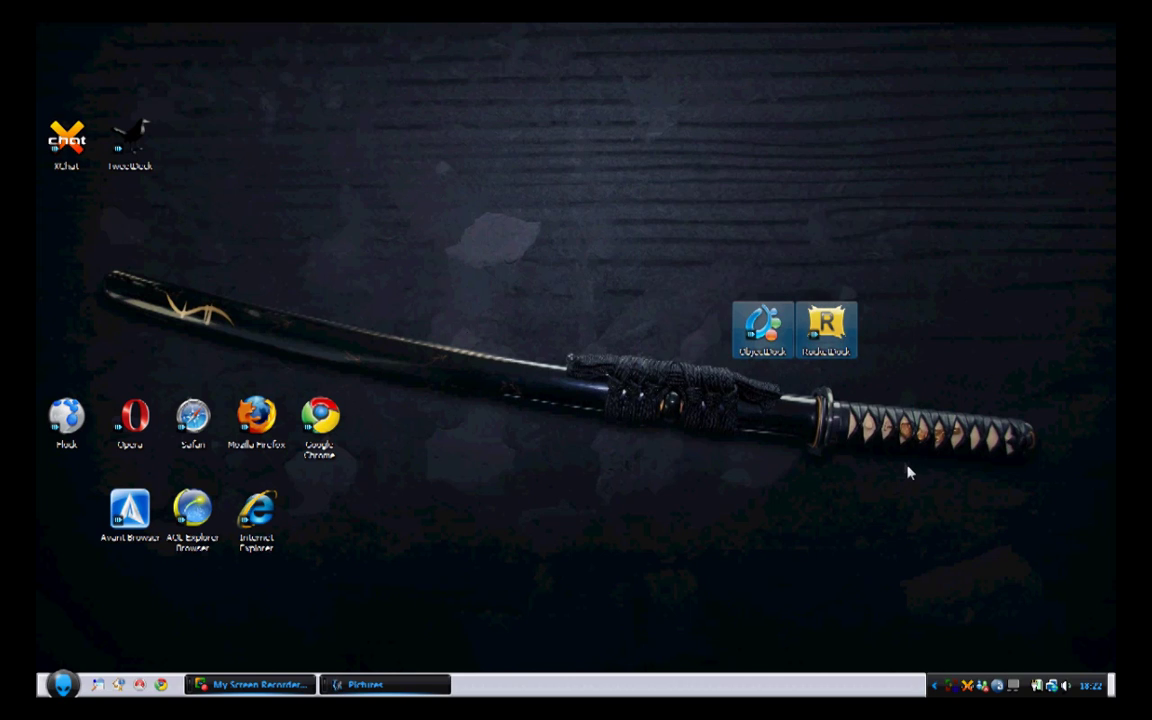